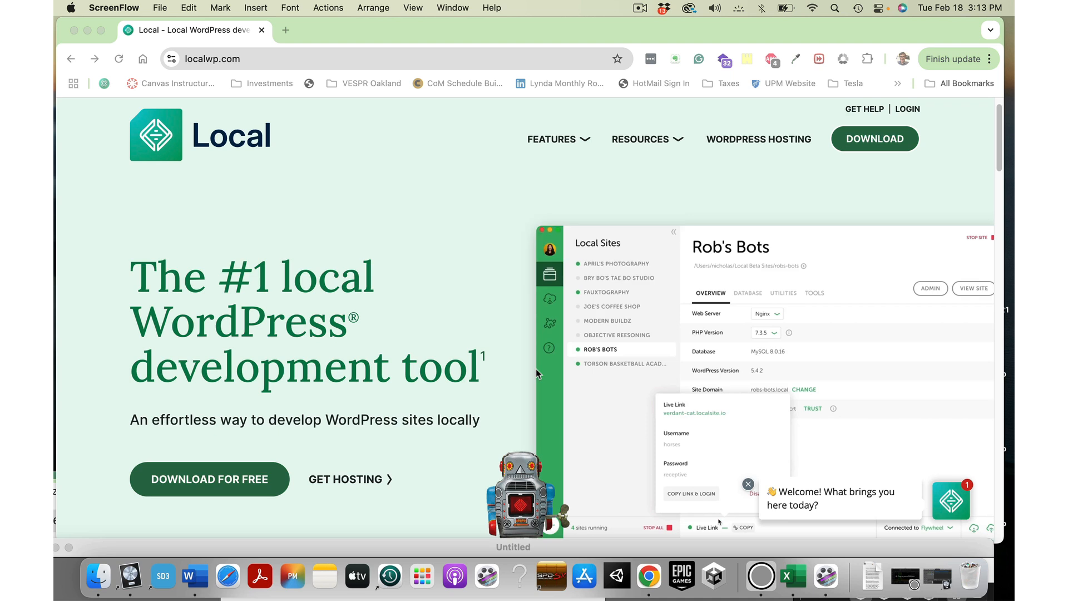
Step: Open Local's download form and choose Mac Apple Silicon as the platform
{"action": "key", "text": "super+l"}
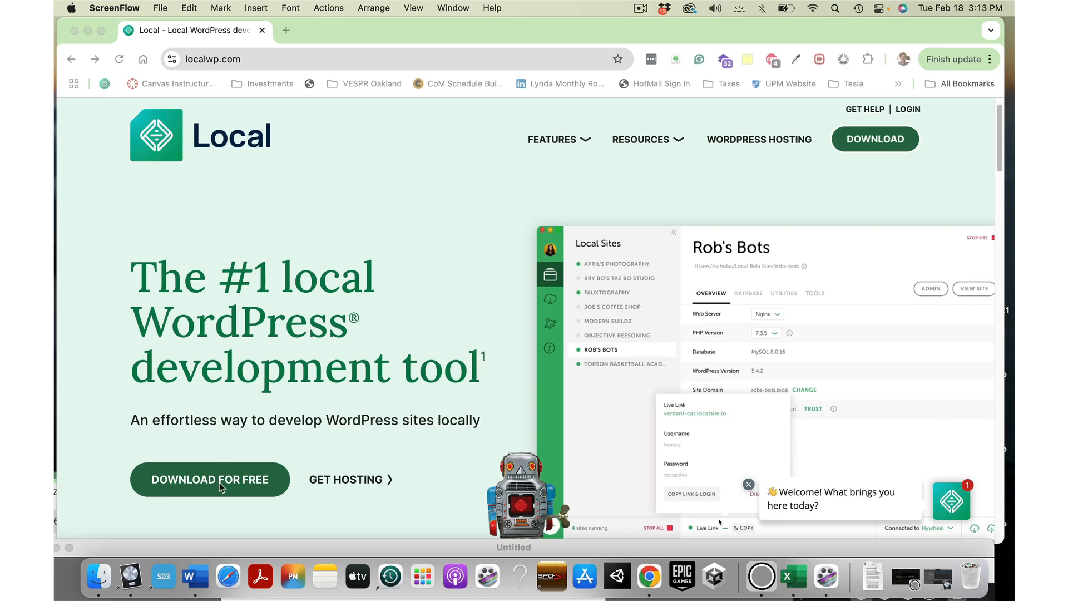
{"action": "left_click", "coordinate": [220, 484]}
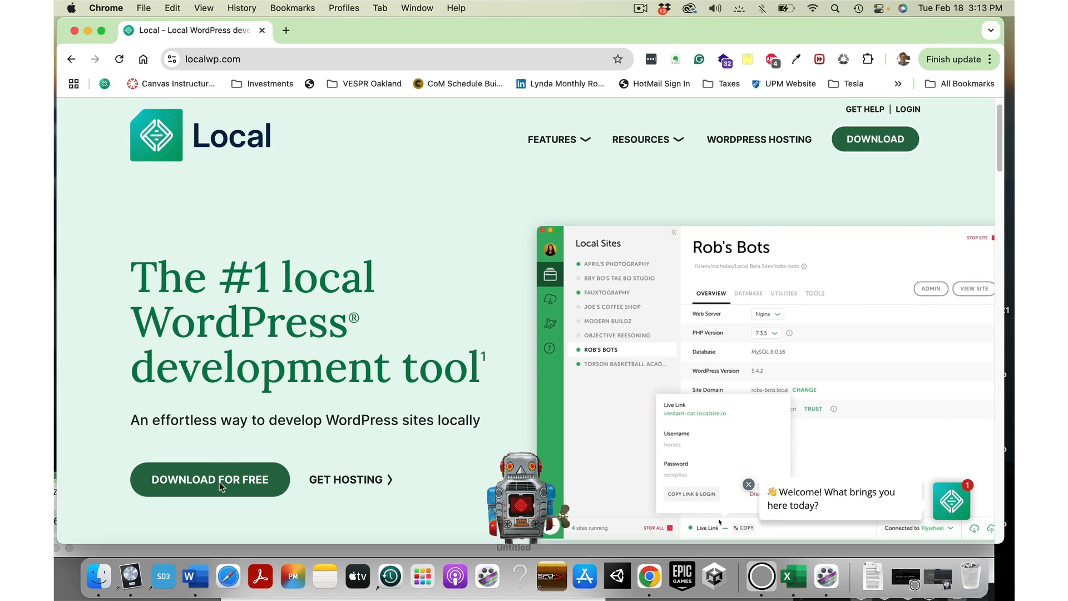
{"action": "left_click", "coordinate": [220, 484]}
{"action": "left_click", "coordinate": [220, 484]}
{"action": "left_click", "coordinate": [220, 484]}
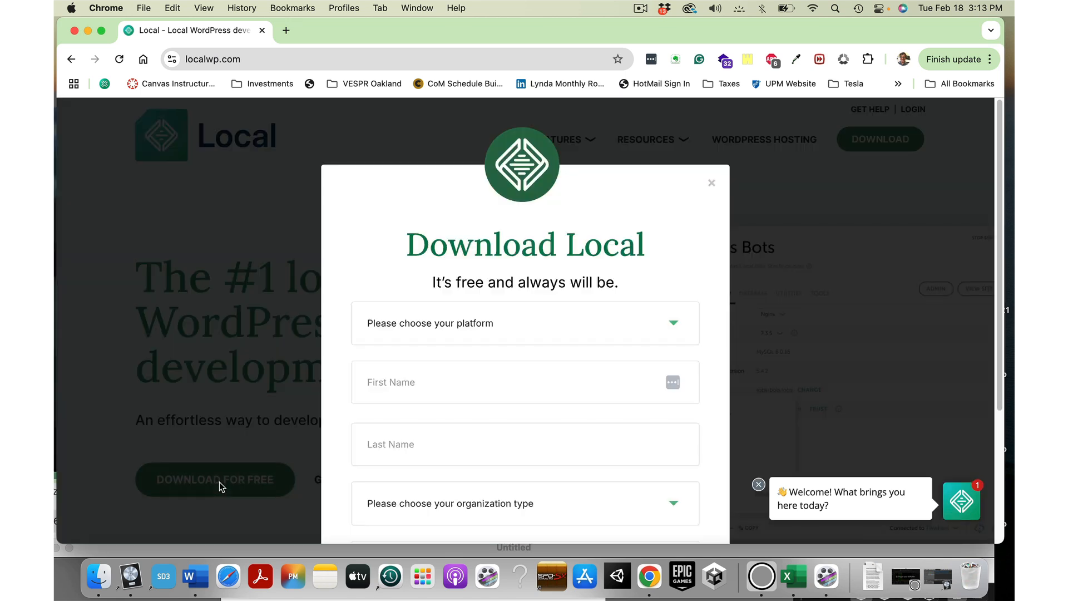
{"action": "left_click", "coordinate": [461, 334]}
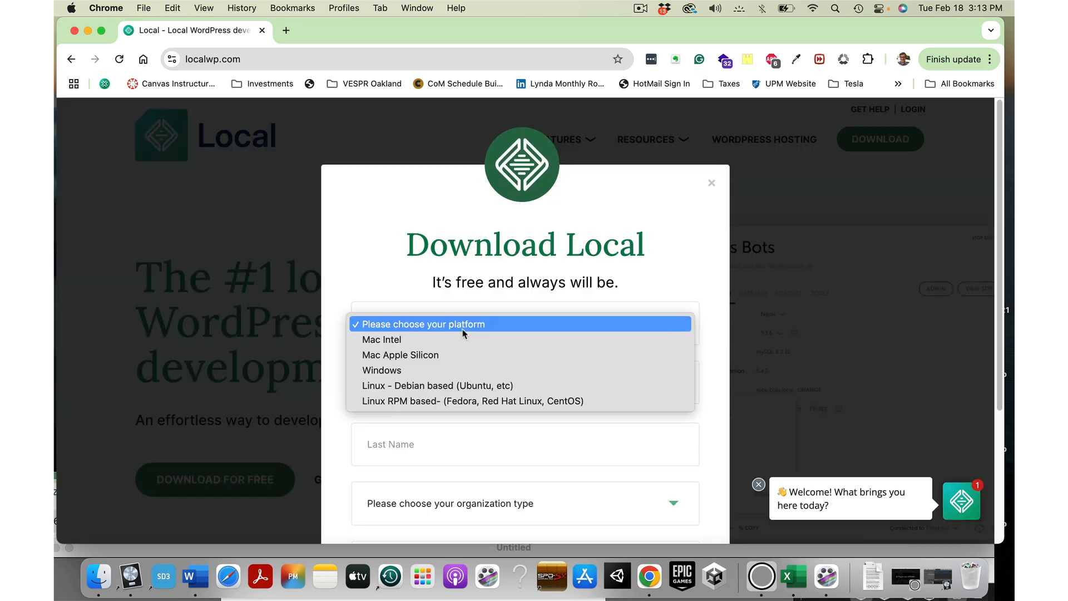
{"action": "left_click", "coordinate": [439, 361]}
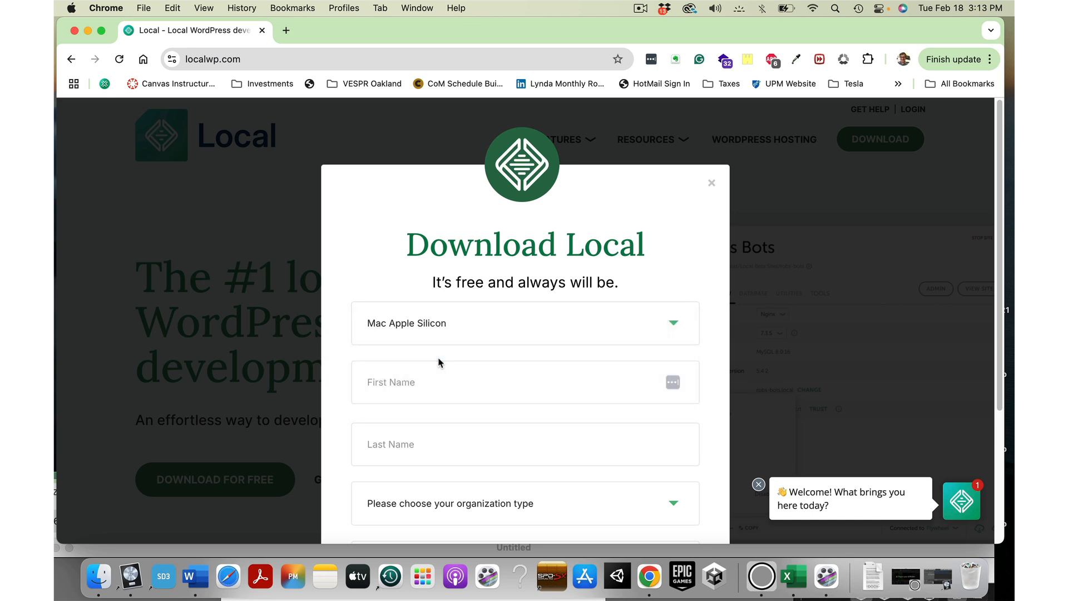
Step: Enter first and last name, Independent Freelancer/Consultant organization type, and the work e-mail
{"action": "left_click", "coordinate": [409, 383]}
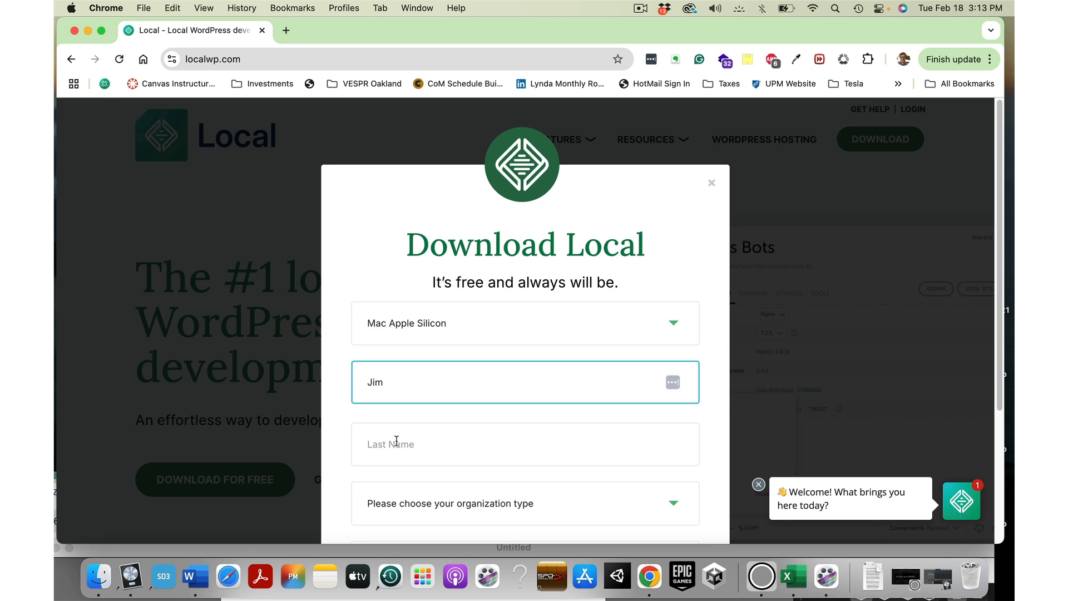
{"action": "left_click", "coordinate": [396, 441]}
{"action": "scroll", "coordinate": [548, 367], "scroll_direction": "down", "scroll_amount": 3}
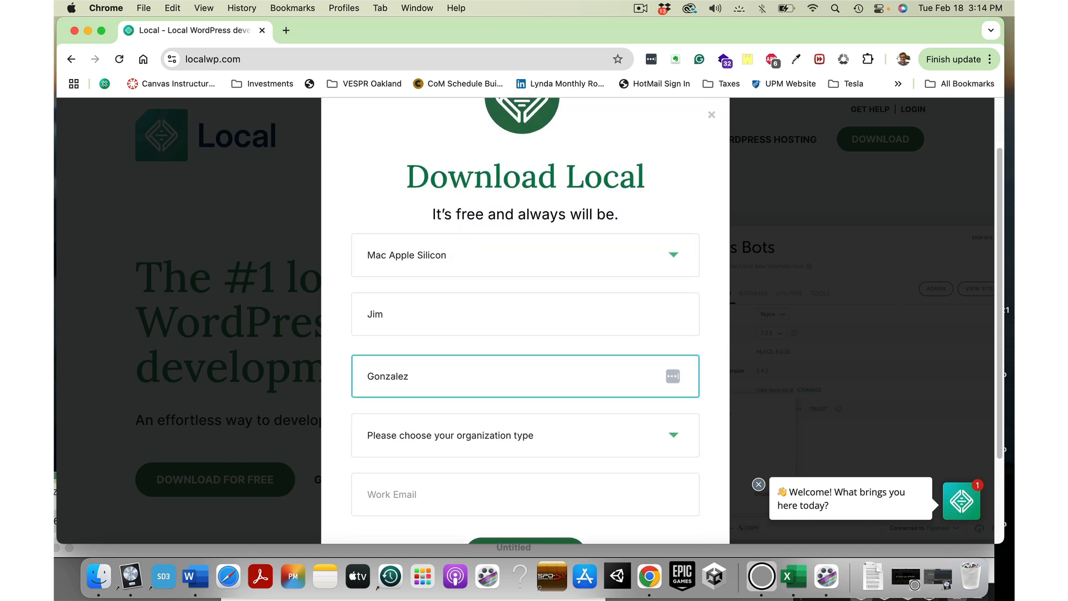
{"action": "left_click", "coordinate": [546, 362]}
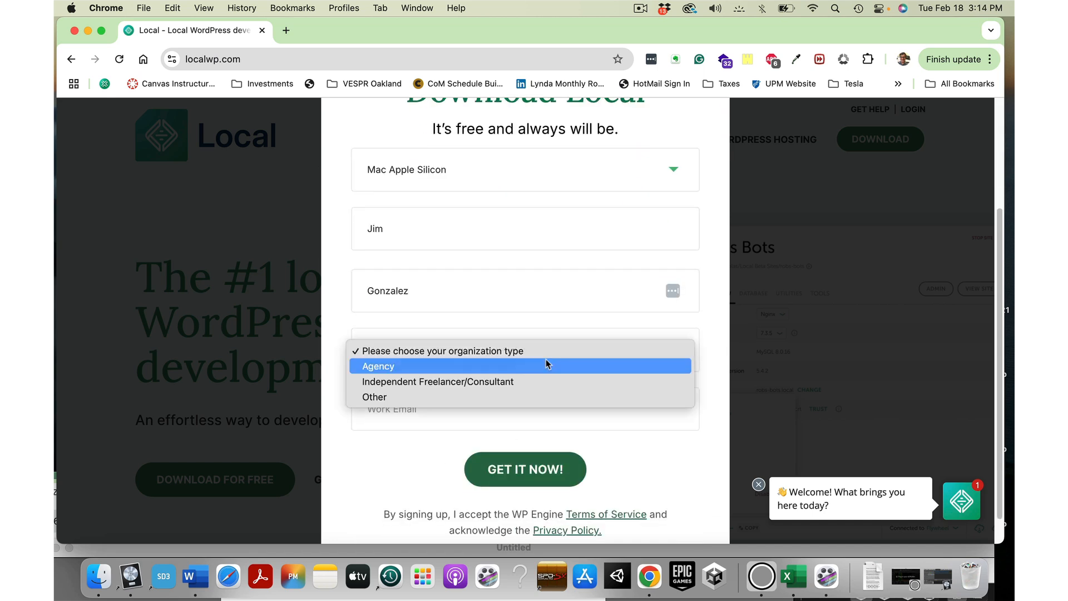
{"action": "left_click", "coordinate": [486, 381]}
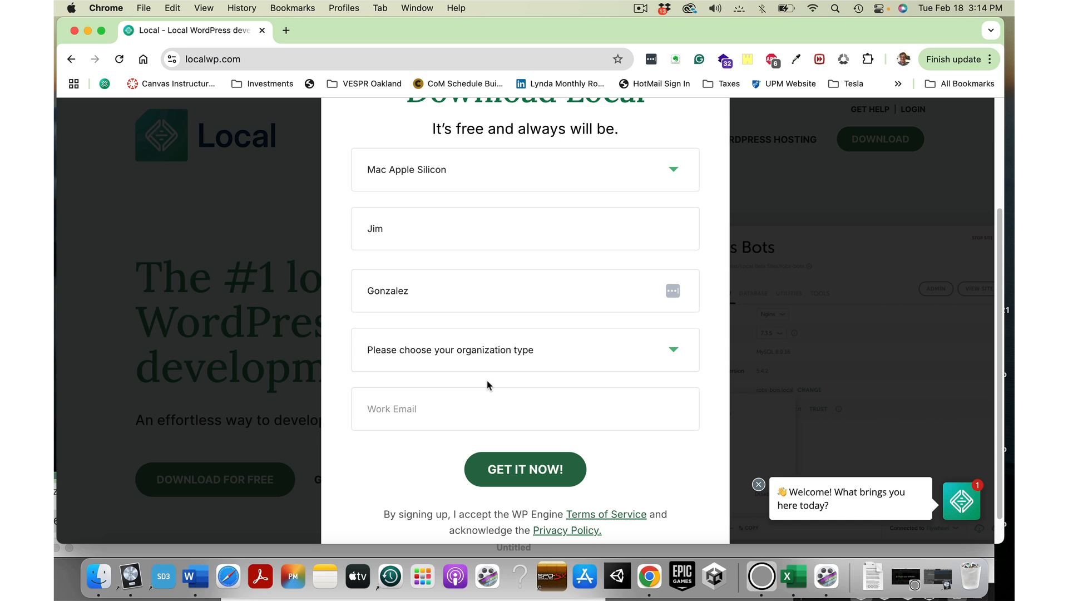
{"action": "left_click", "coordinate": [483, 410]}
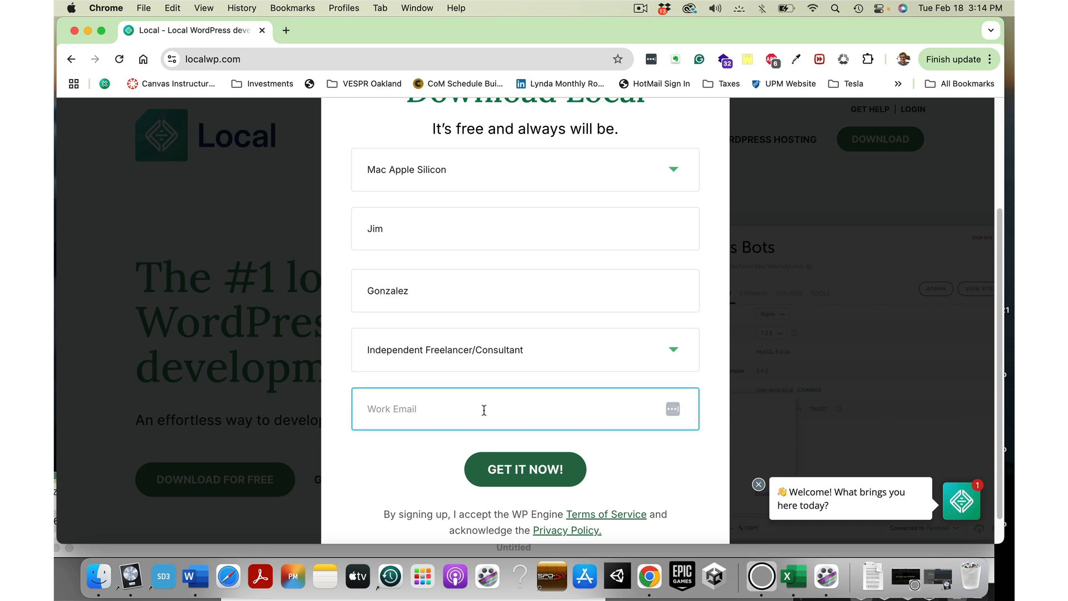
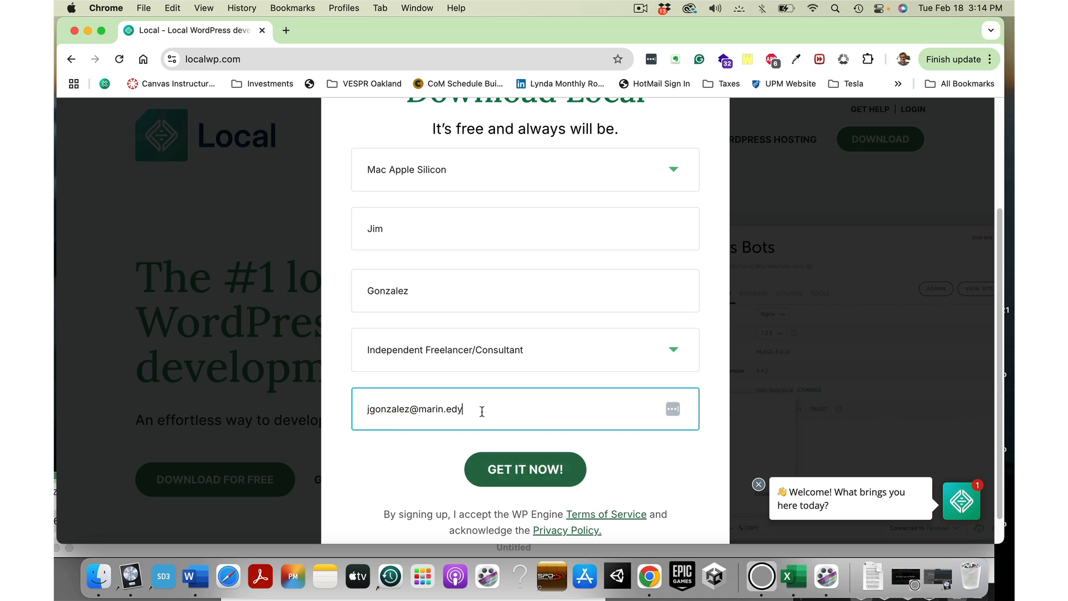
Step: Download local-9.2.2-mac-arm64.dmg into Downloads and open the installer
{"action": "left_click", "coordinate": [527, 469]}
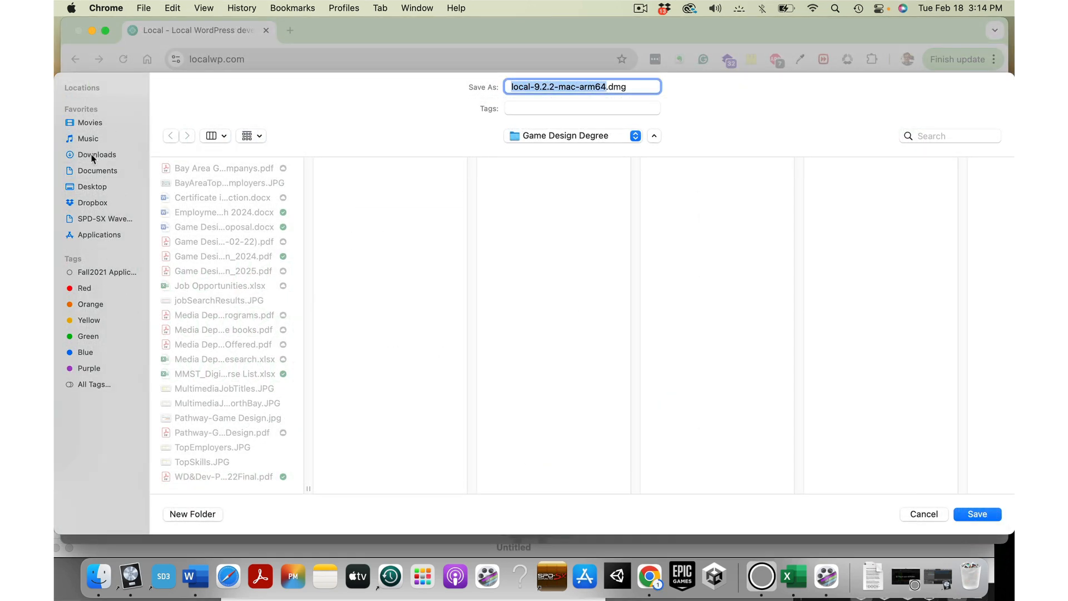
{"action": "left_click", "coordinate": [93, 157]}
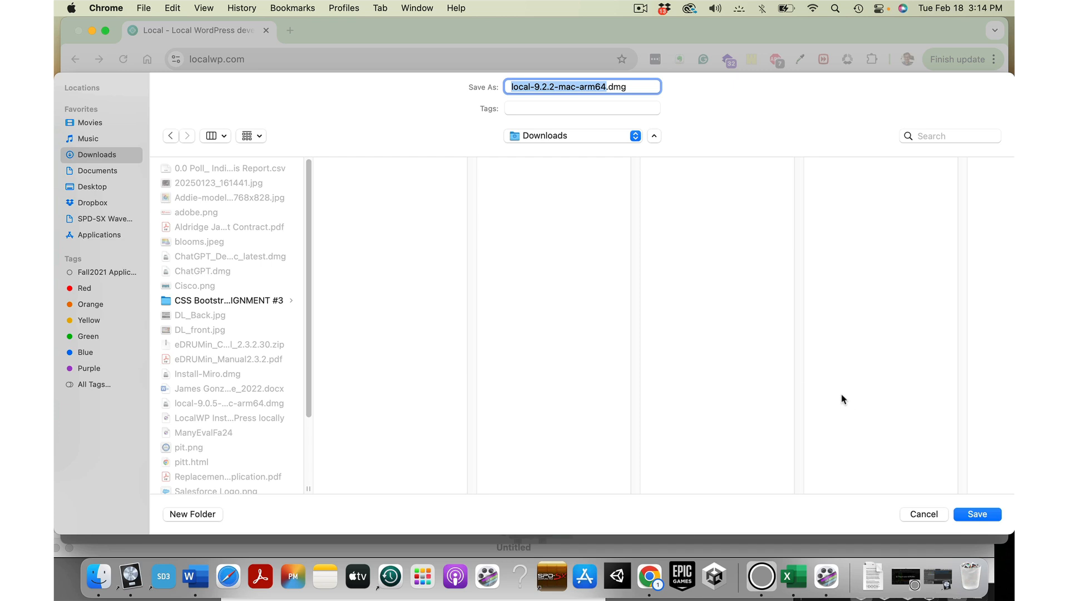
{"action": "left_click", "coordinate": [975, 517]}
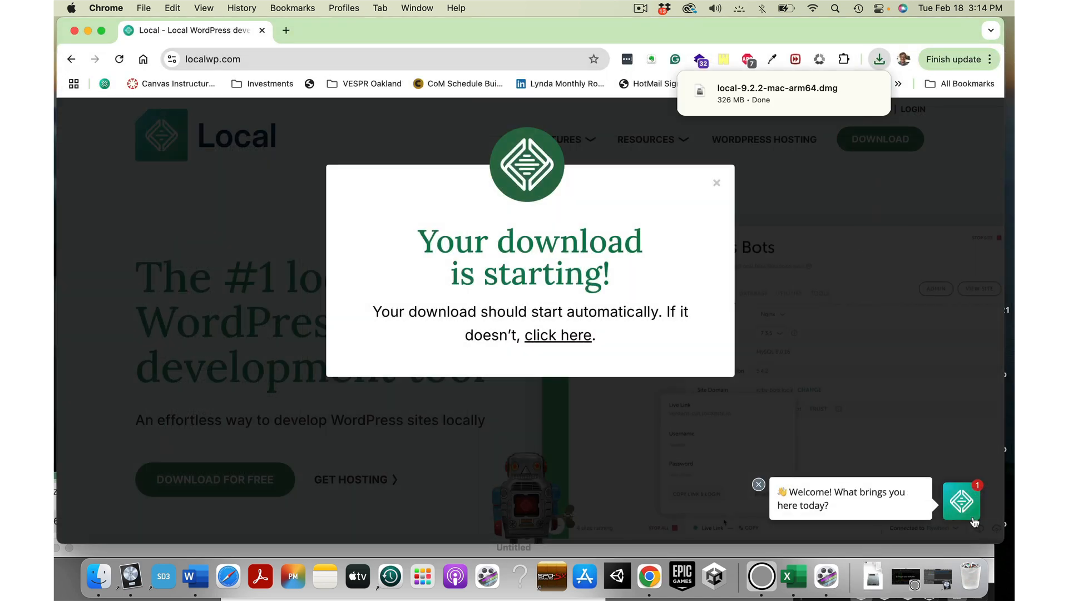
{"action": "left_click", "coordinate": [774, 98]}
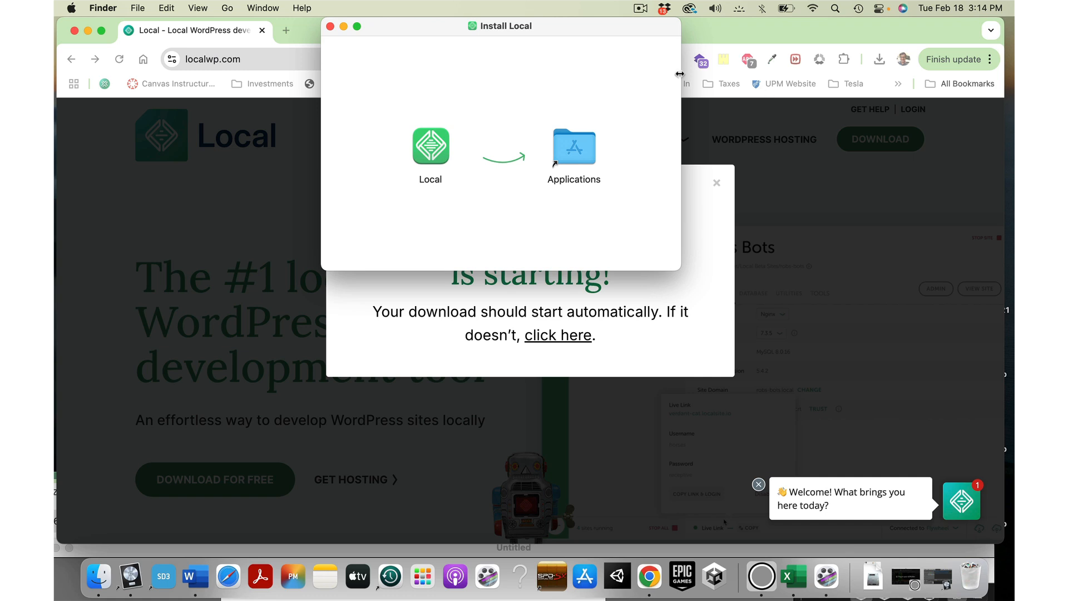
Step: Copy Local into Applications, replacing the older copy, then launch it from Applications
{"action": "left_click_drag", "start_coordinate": [429, 146], "coordinate": [573, 145]}
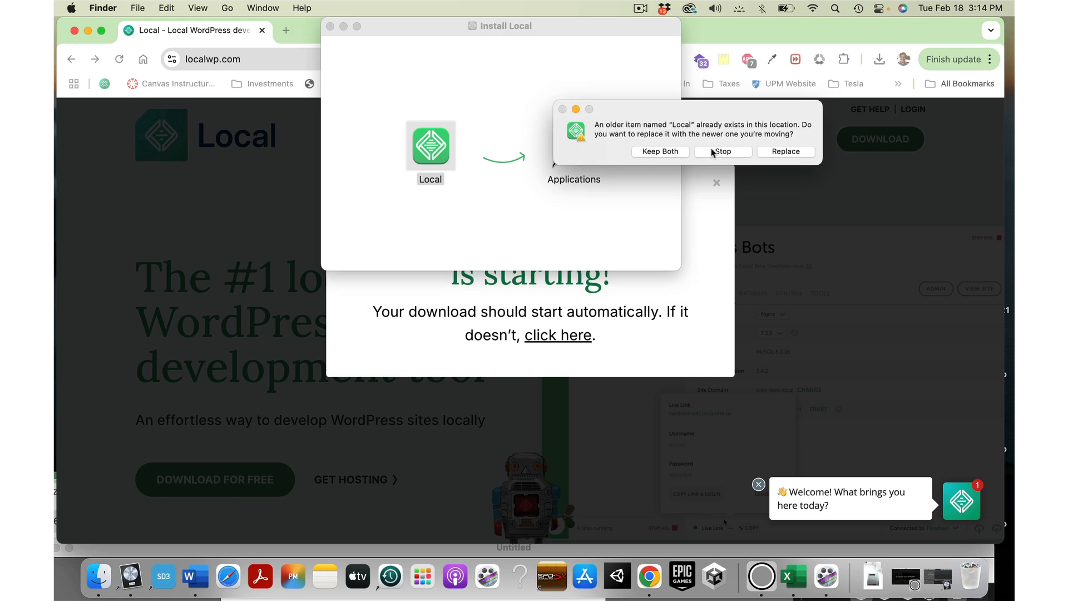
{"action": "left_click", "coordinate": [777, 152]}
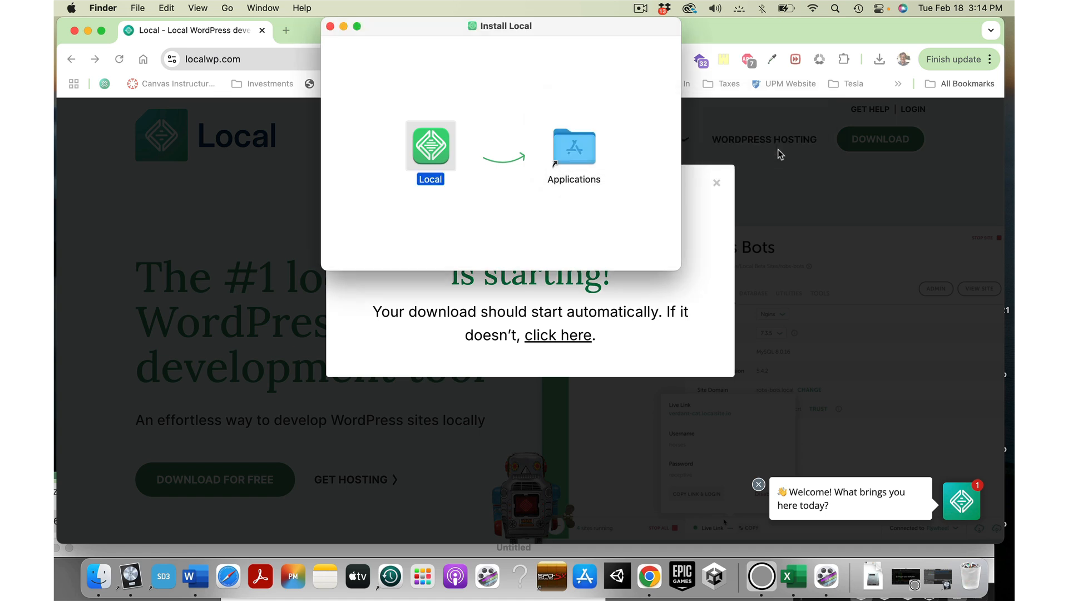
{"action": "double_click", "coordinate": [565, 150]}
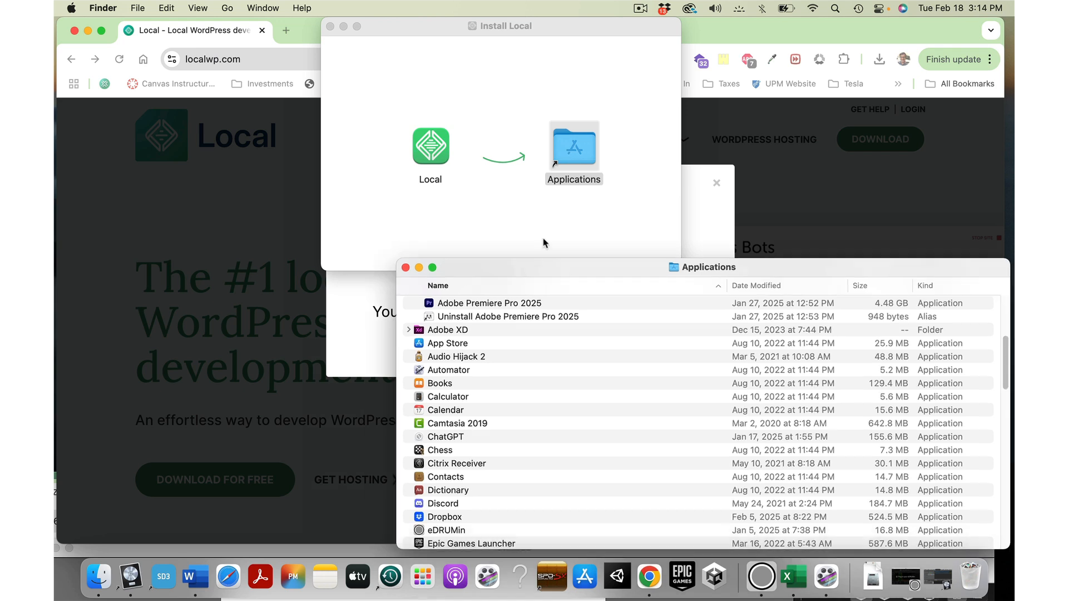
{"action": "left_click_drag", "start_coordinate": [573, 274], "coordinate": [467, 99]}
{"action": "scroll", "coordinate": [467, 222], "scroll_direction": "down", "scroll_amount": 5}
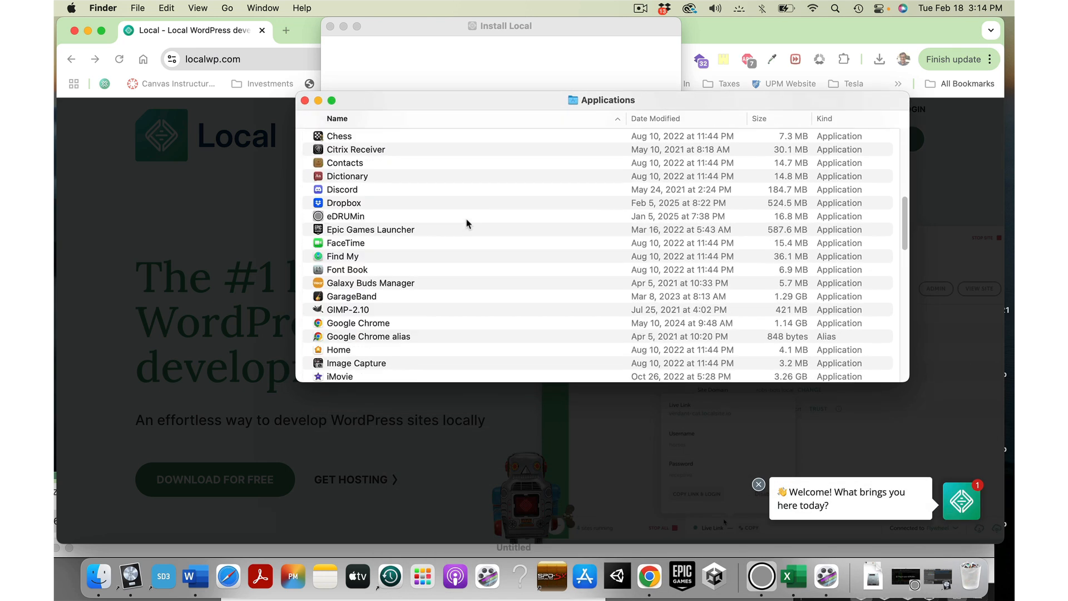
{"action": "scroll", "coordinate": [467, 223], "scroll_direction": "down", "scroll_amount": 3}
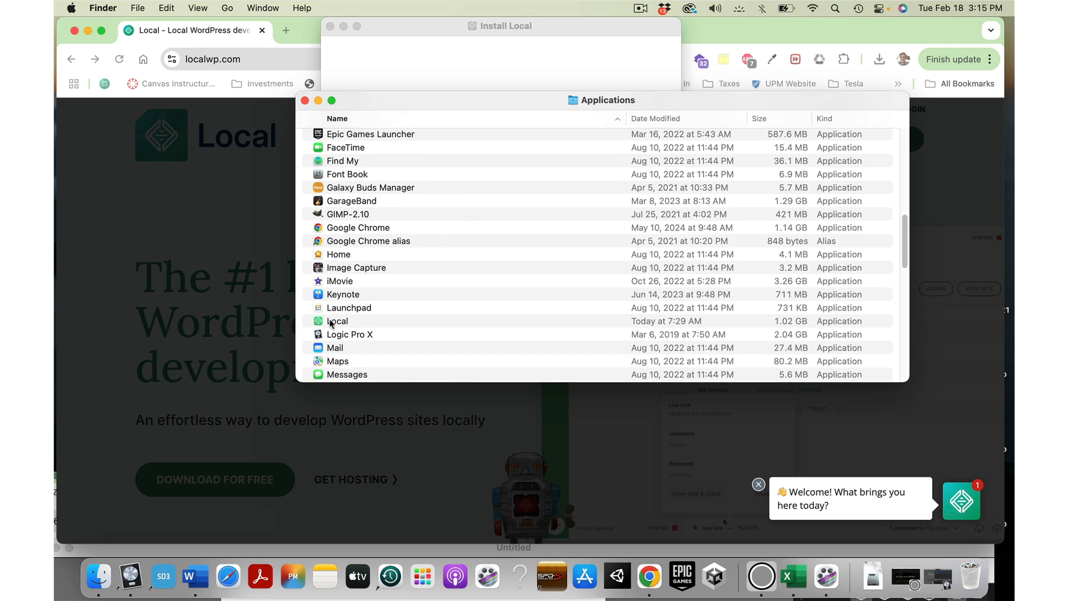
{"action": "double_click", "coordinate": [322, 322]}
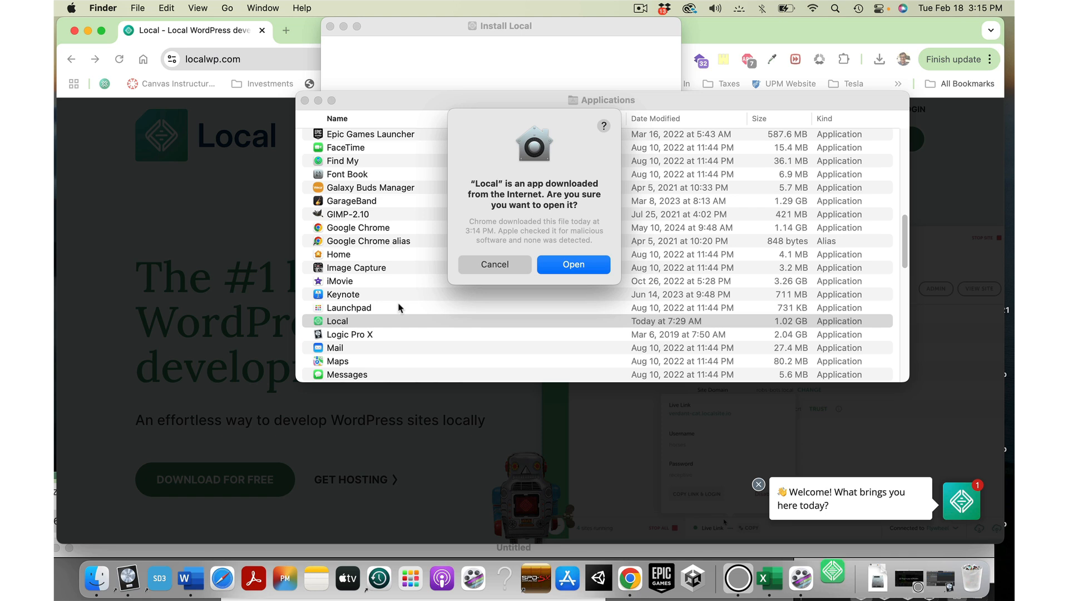
Step: Confirm opening Local, select MMST123 Teaching Site, and open its WP Admin
{"action": "left_click", "coordinate": [568, 267]}
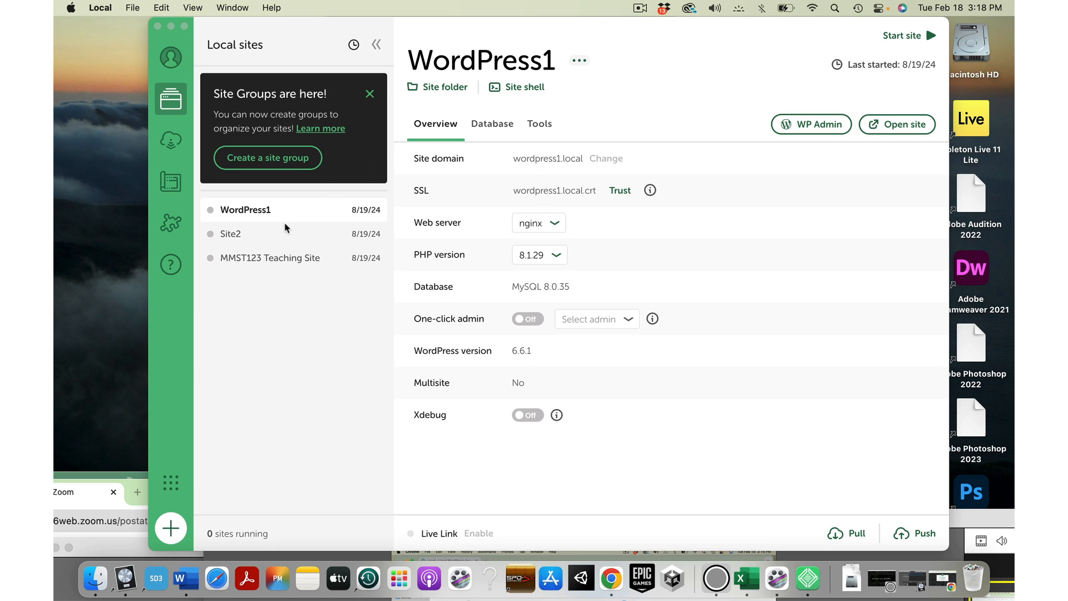
{"action": "left_click", "coordinate": [257, 239]}
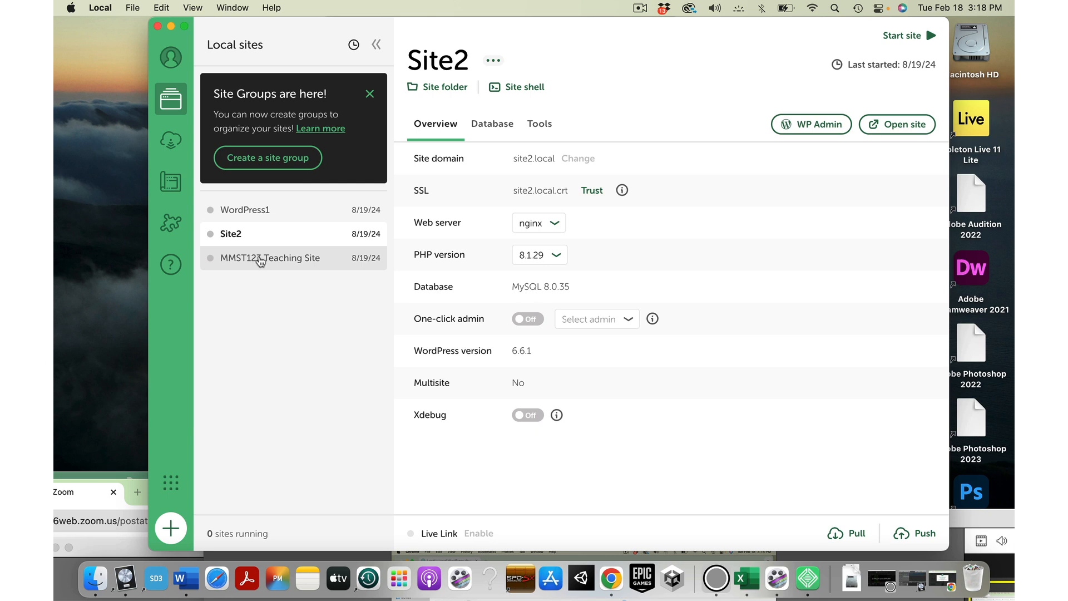
{"action": "left_click", "coordinate": [258, 259]}
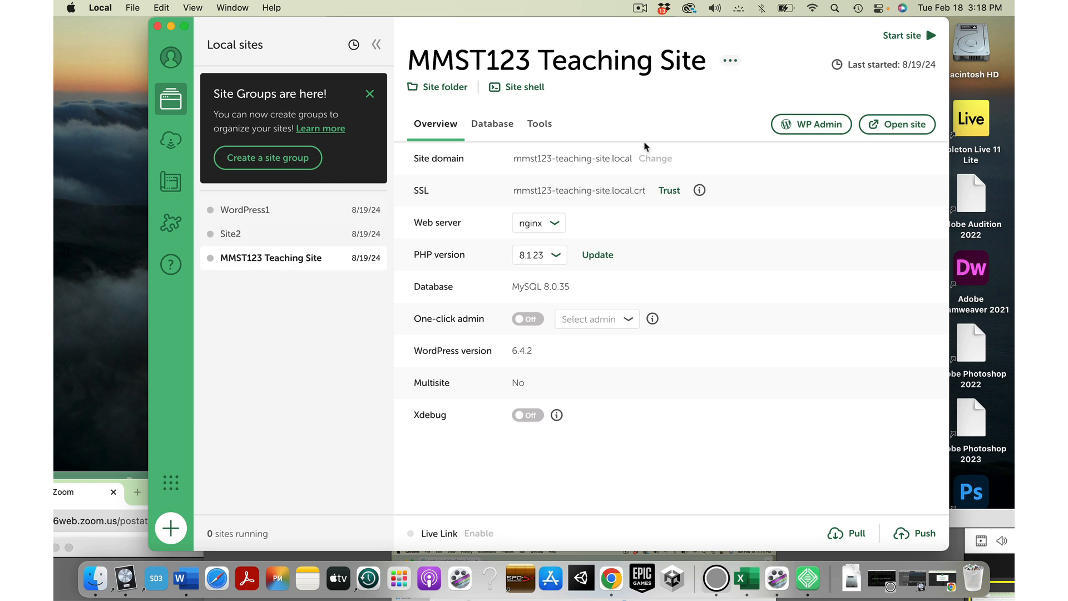
{"action": "left_click", "coordinate": [809, 123]}
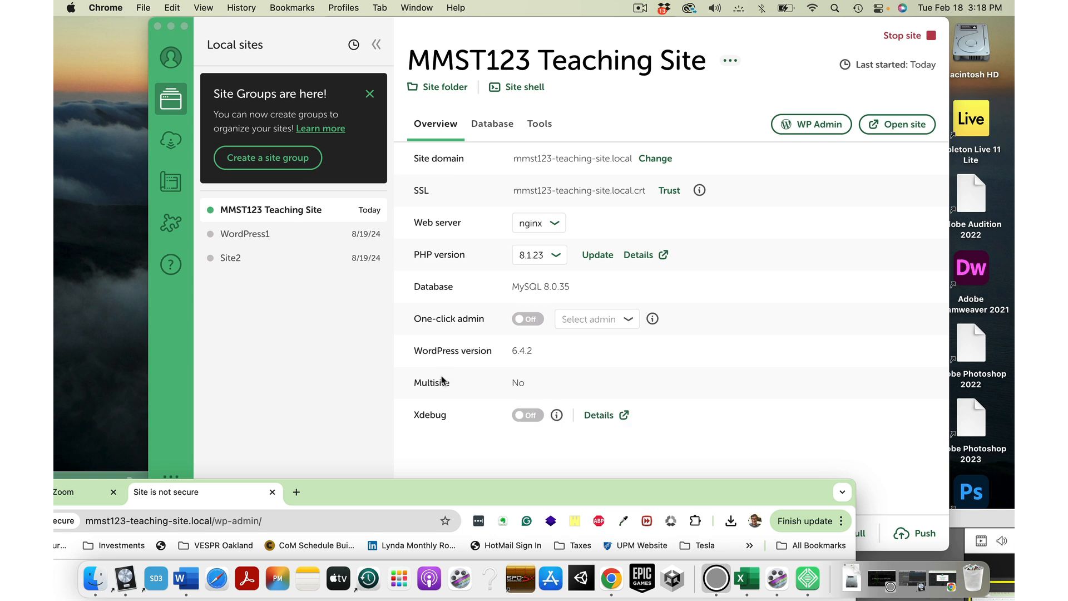
Step: Proceed past Chrome's not-secure warning to the MMST123 WordPress login page
{"action": "left_click_drag", "start_coordinate": [406, 504], "coordinate": [612, 40]}
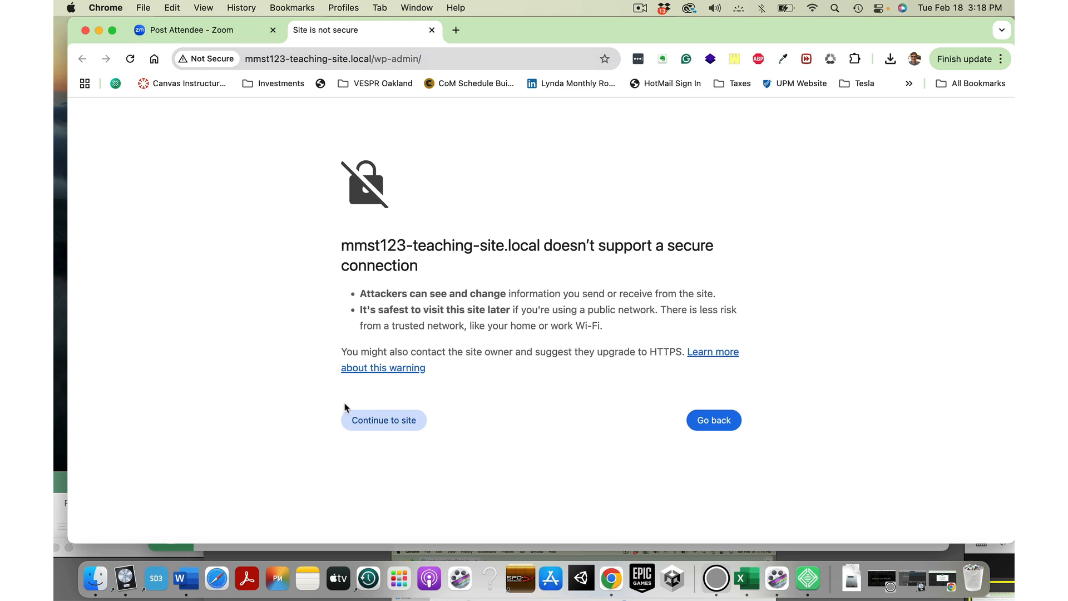
{"action": "left_click", "coordinate": [384, 421]}
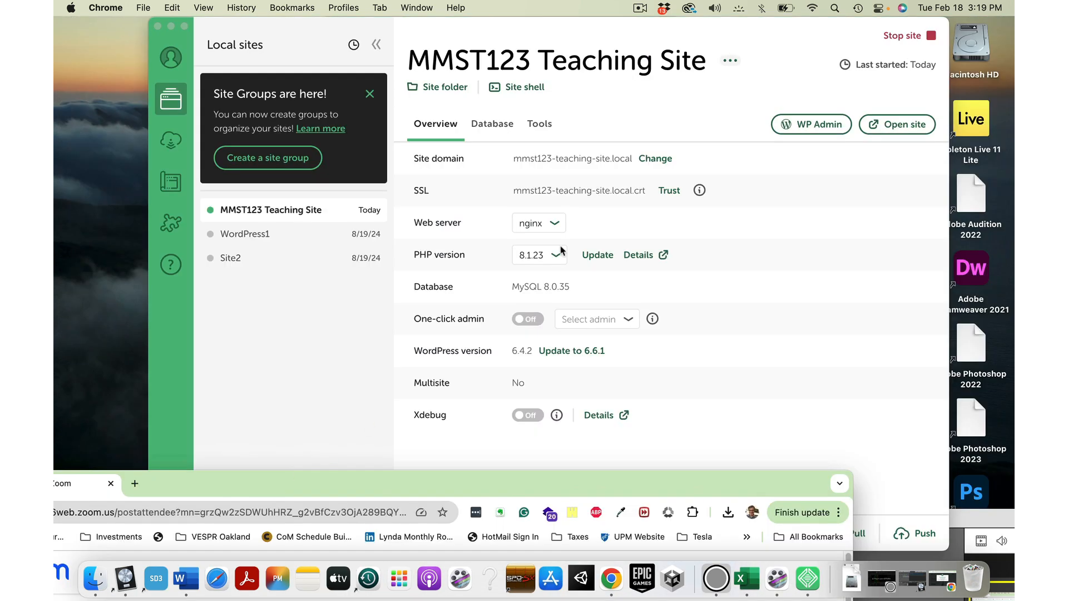
Step: Stop and restart the MMST123 Teaching Site, then open its home page
{"action": "left_click", "coordinate": [900, 36]}
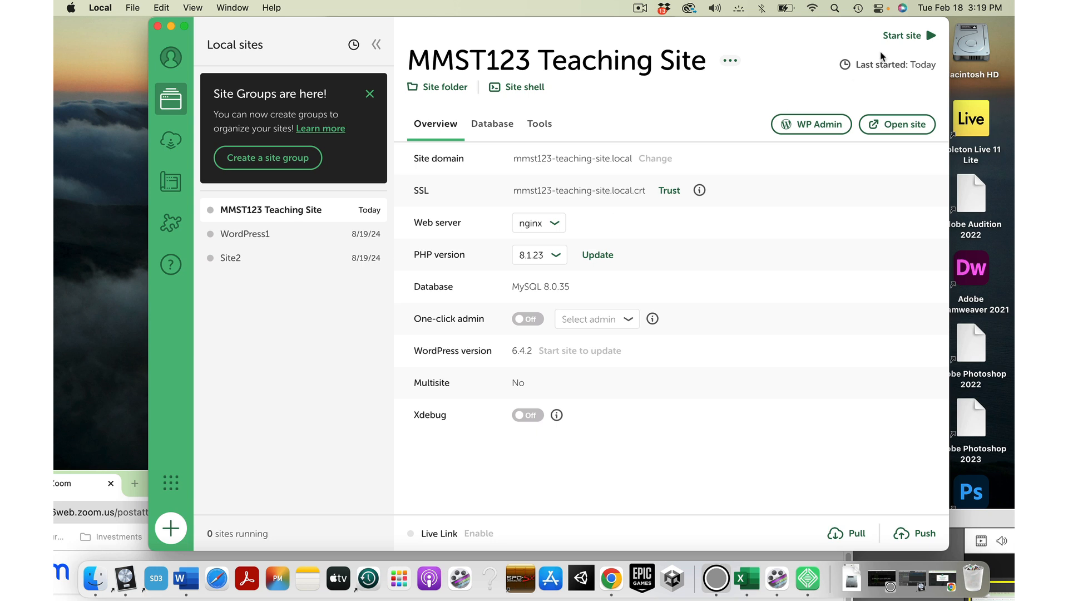
{"action": "left_click", "coordinate": [901, 38]}
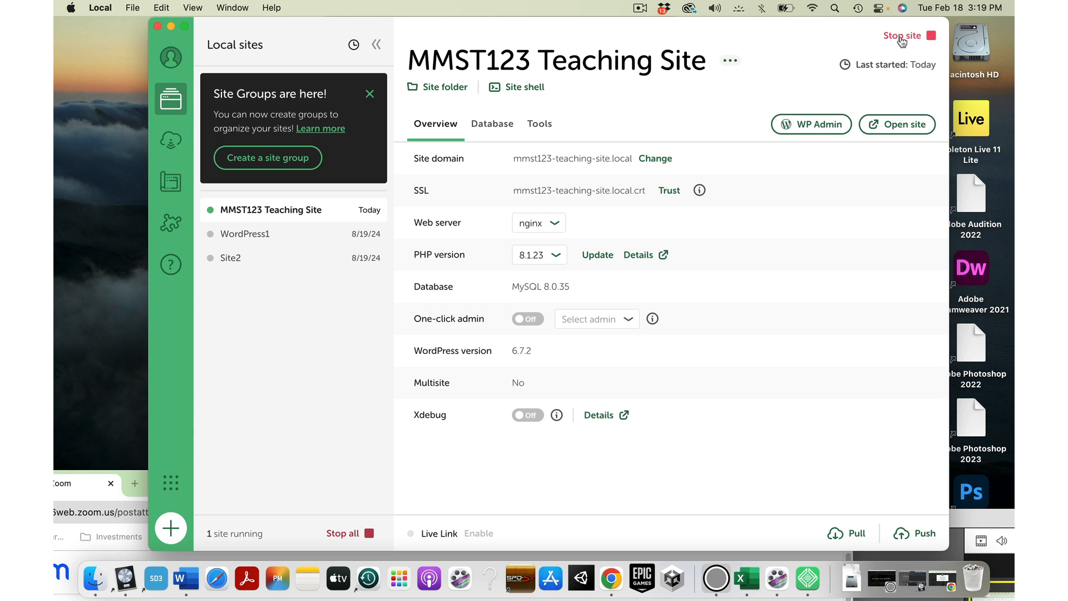
{"action": "left_click", "coordinate": [897, 124]}
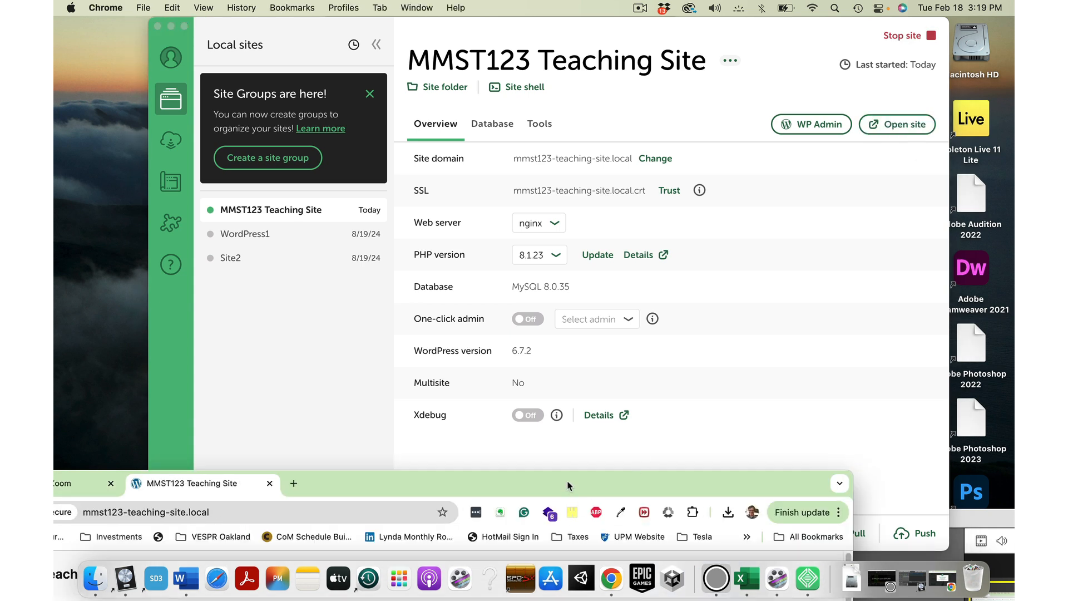
Step: Look over the MMST123 home page in Chrome, then stop the site in Local
{"action": "left_click_drag", "start_coordinate": [568, 485], "coordinate": [712, 22]}
{"action": "scroll", "coordinate": [675, 283], "scroll_direction": "down", "scroll_amount": 8}
{"action": "scroll", "coordinate": [675, 283], "scroll_direction": "up", "scroll_amount": 10}
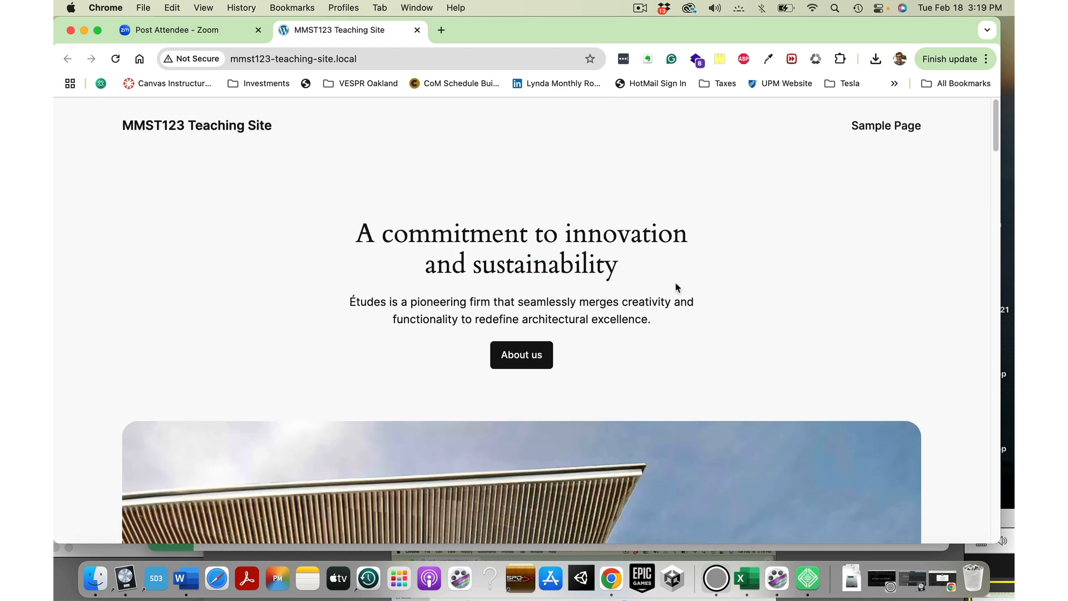
{"action": "left_click_drag", "start_coordinate": [555, 36], "coordinate": [551, 578]}
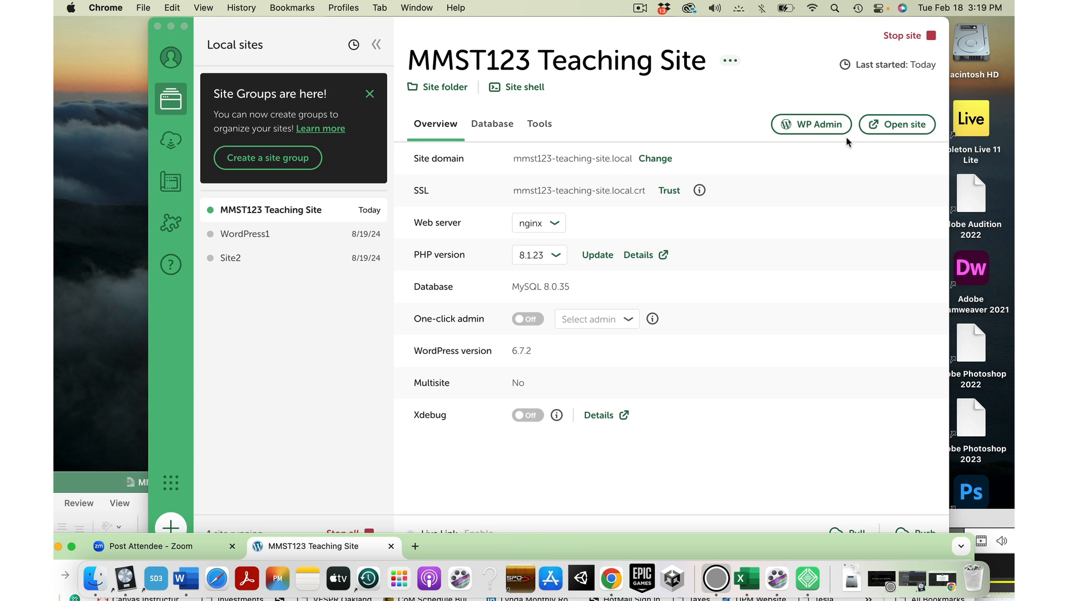
{"action": "left_click", "coordinate": [899, 38]}
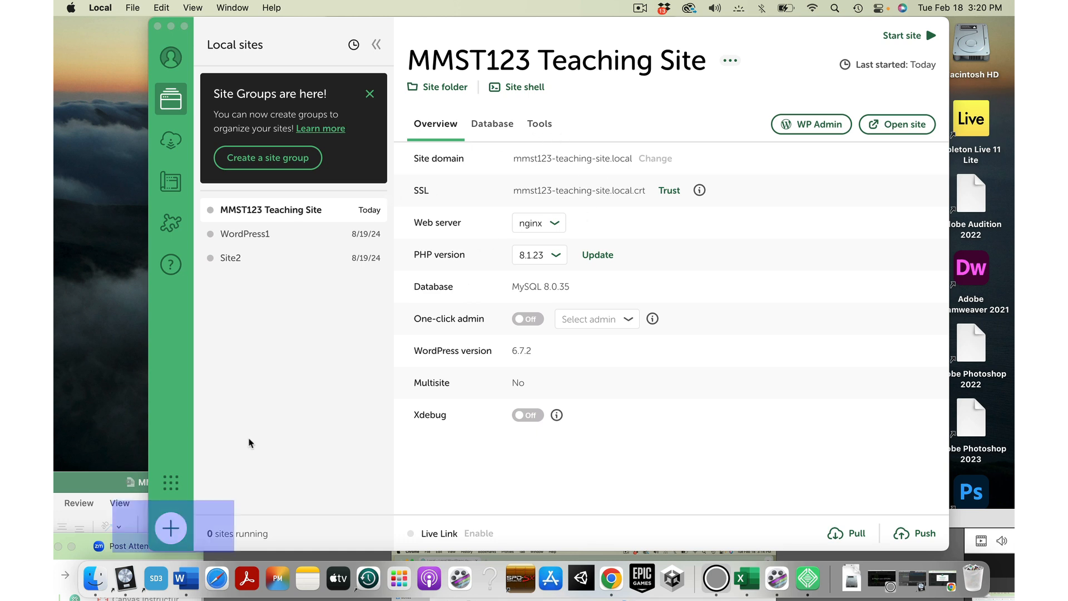
Step: Begin a brand-new WordPress site in Local named Site4
{"action": "left_click", "coordinate": [171, 528]}
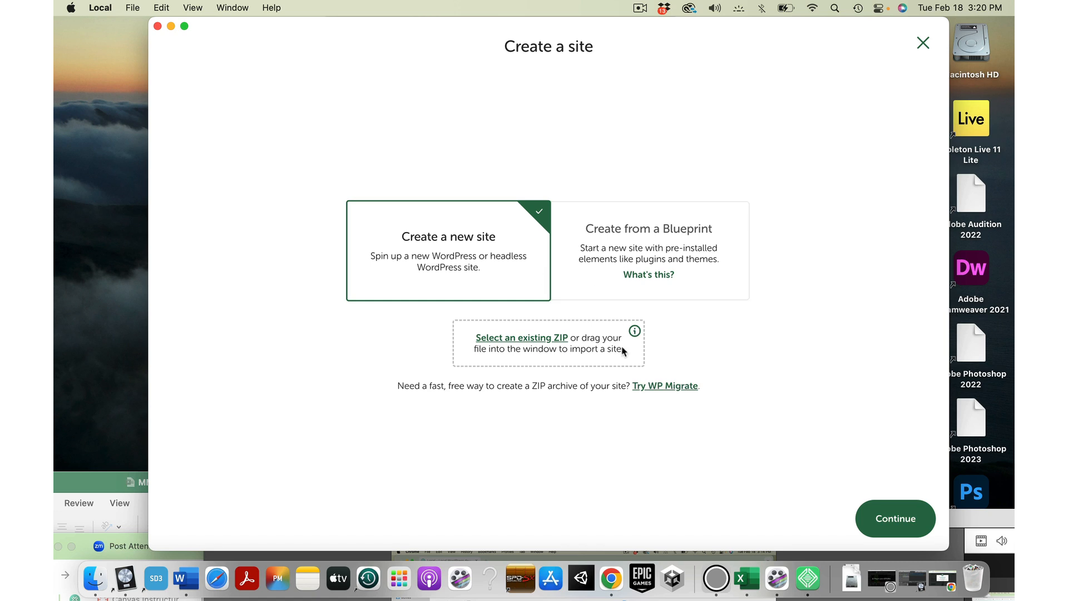
{"action": "left_click", "coordinate": [898, 522]}
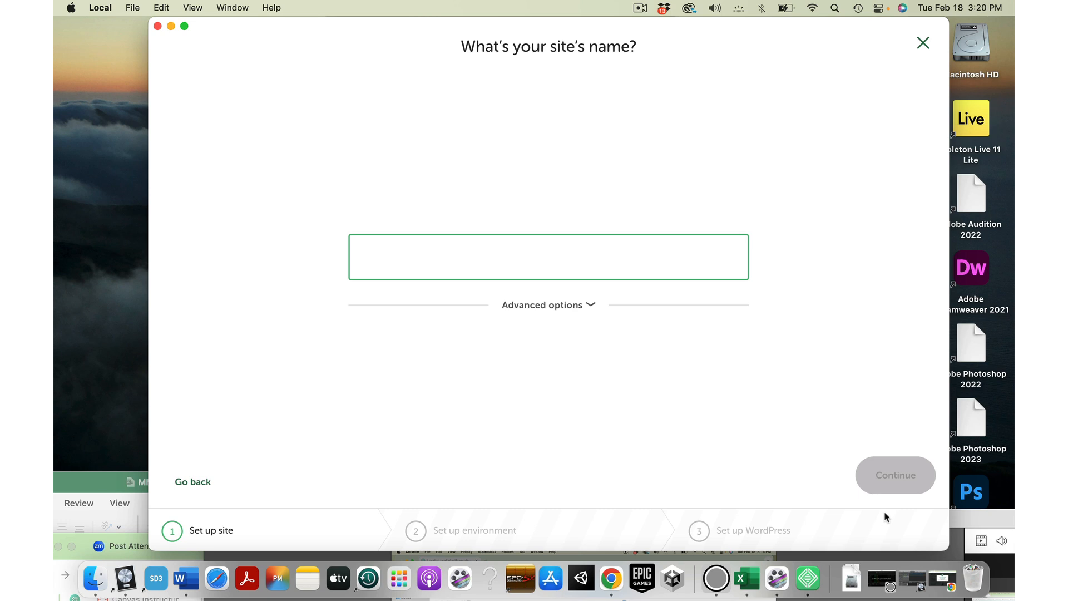
{"action": "type", "text": "Site4"}
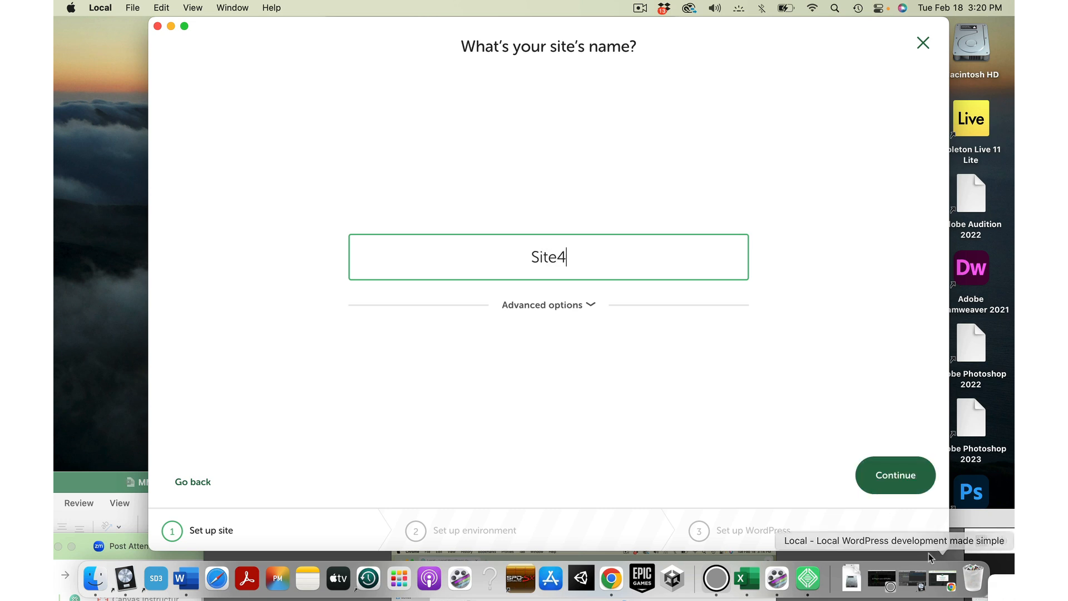
{"action": "left_click", "coordinate": [897, 479]}
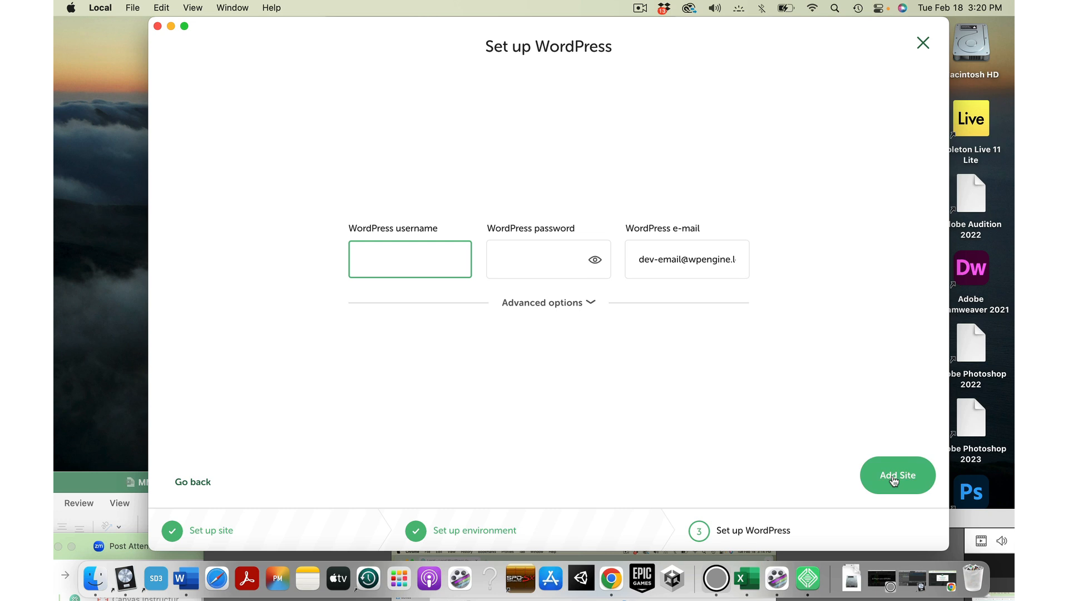
Step: Enter the WordPress username and password for Site4 and add the site
{"action": "type", "text": "admin"}
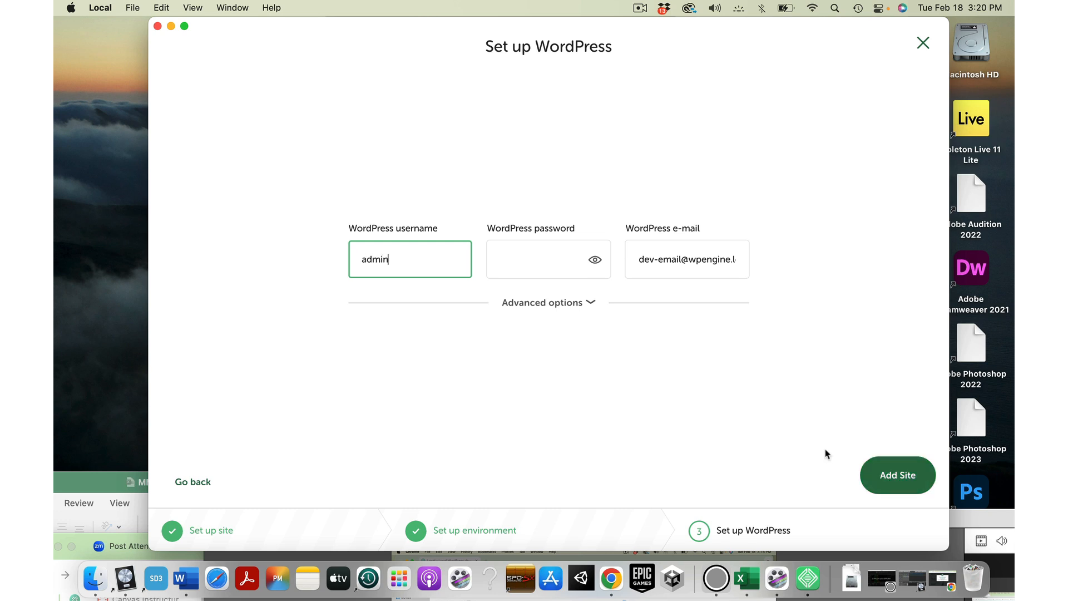
{"action": "left_click", "coordinate": [524, 261]}
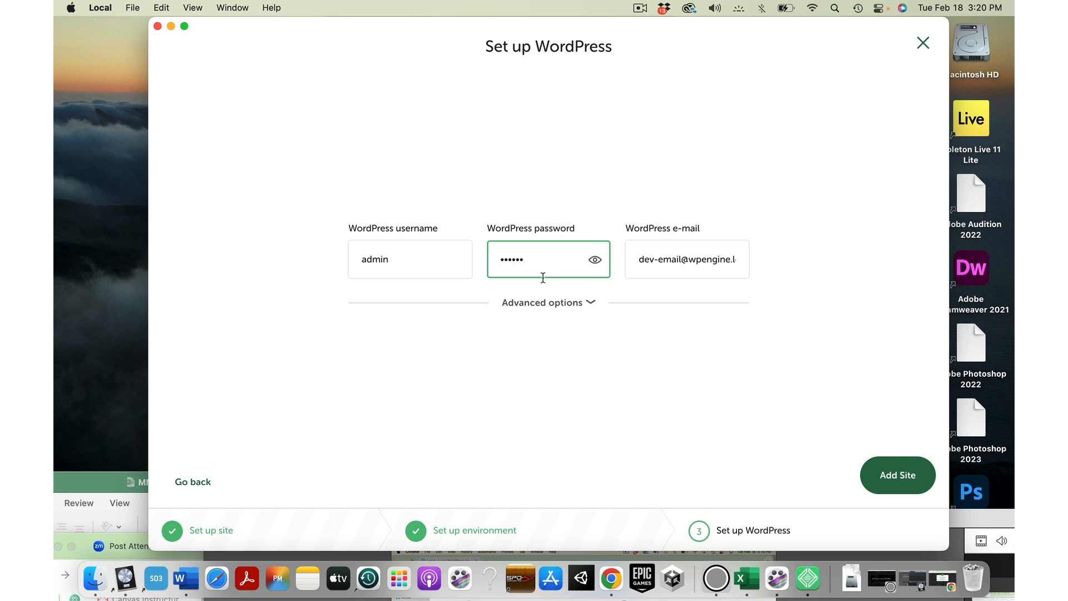
{"action": "left_click", "coordinate": [590, 303]}
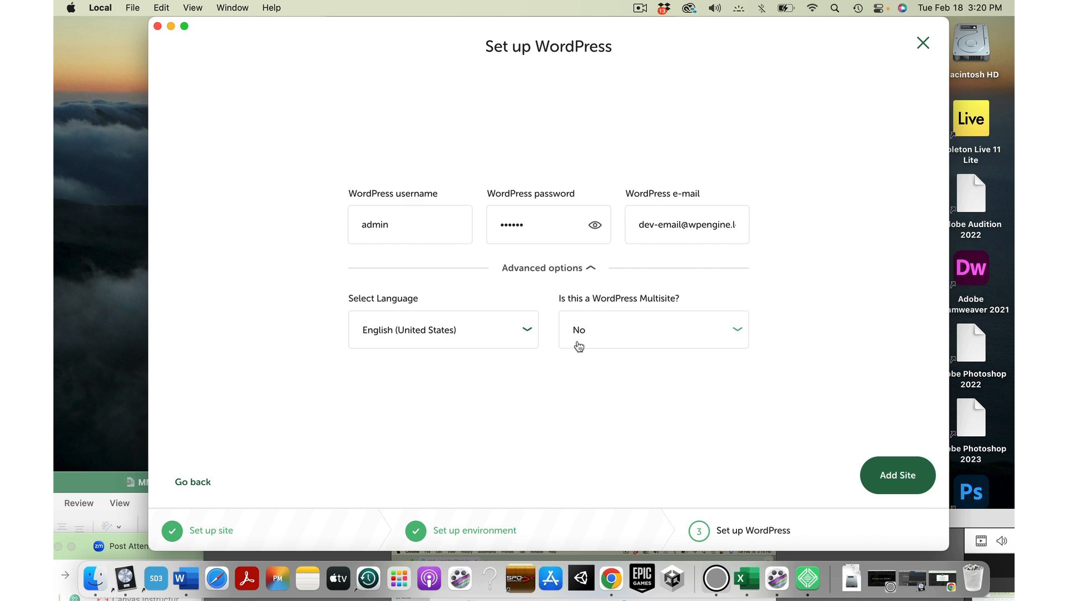
{"action": "left_click", "coordinate": [593, 270]}
{"action": "left_click", "coordinate": [895, 477]}
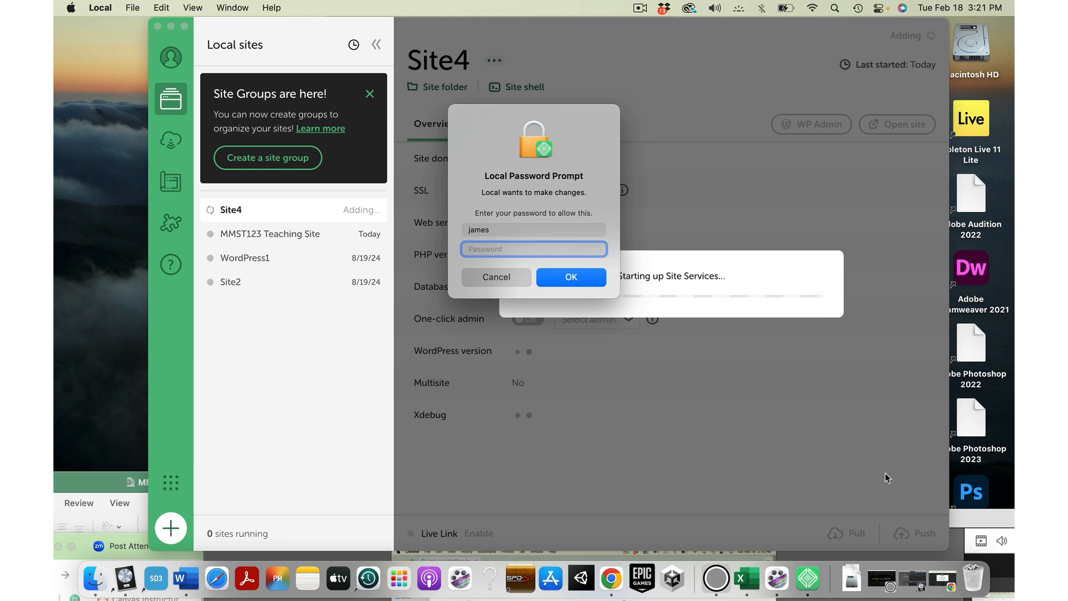
Step: Enter the macOS system password to authorize Local's changes for Site4
{"action": "type", "text": "••••"}
{"action": "key", "text": "Return"}
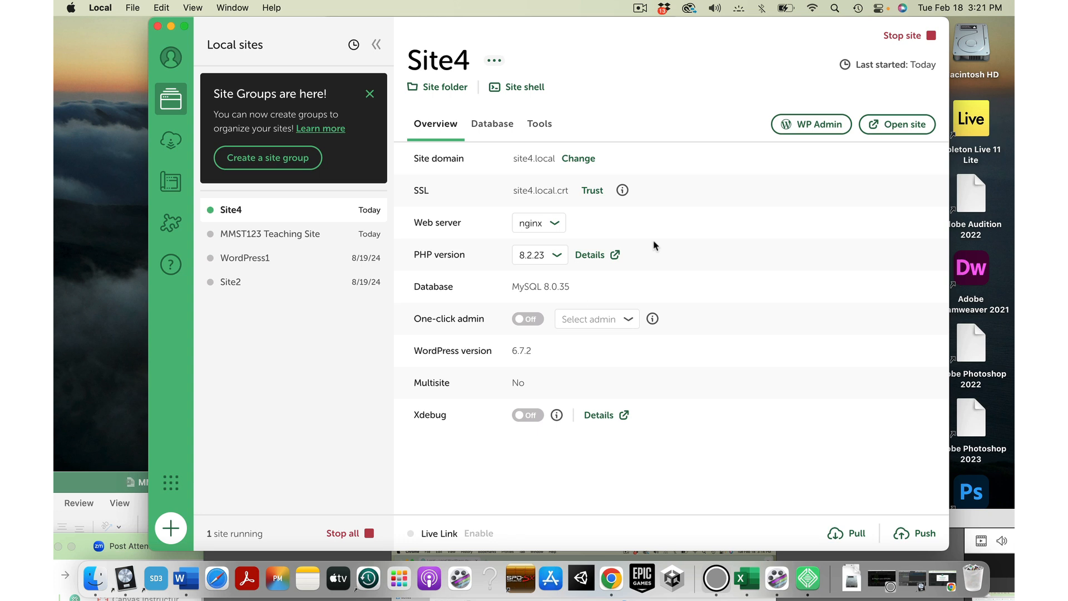
Step: Open Site4's WP Admin and get past the not-secure warning to the login page
{"action": "left_click", "coordinate": [812, 127]}
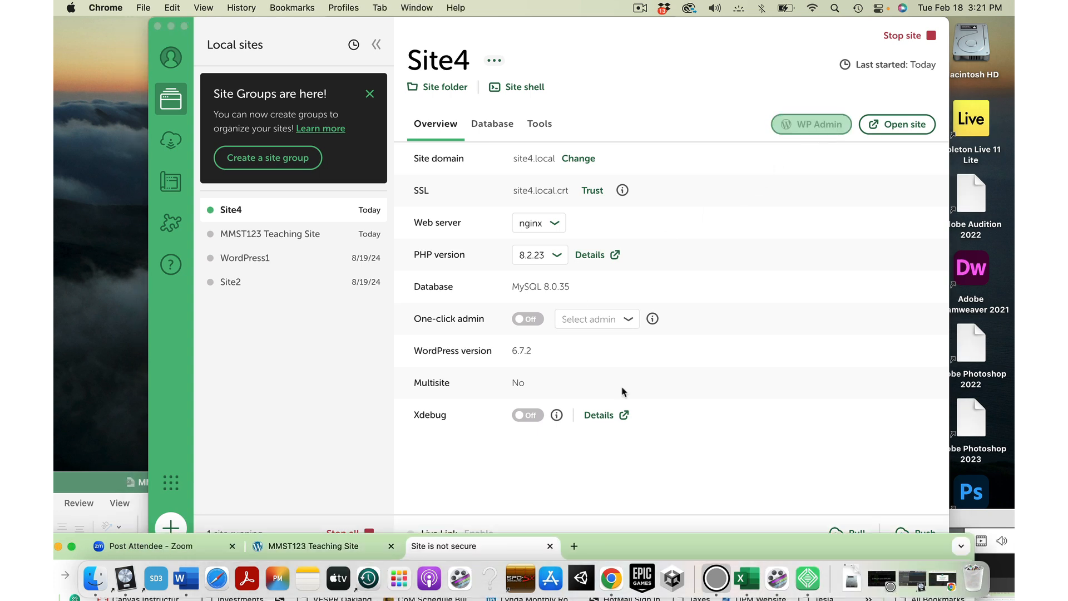
{"action": "left_click_drag", "start_coordinate": [632, 549], "coordinate": [679, 48]}
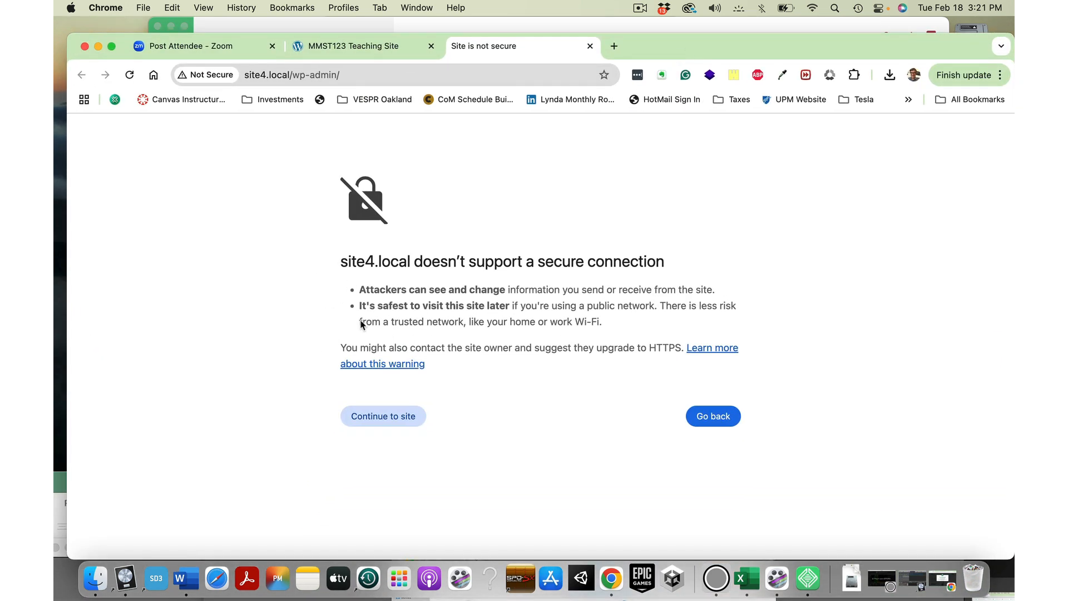
{"action": "left_click", "coordinate": [381, 417]}
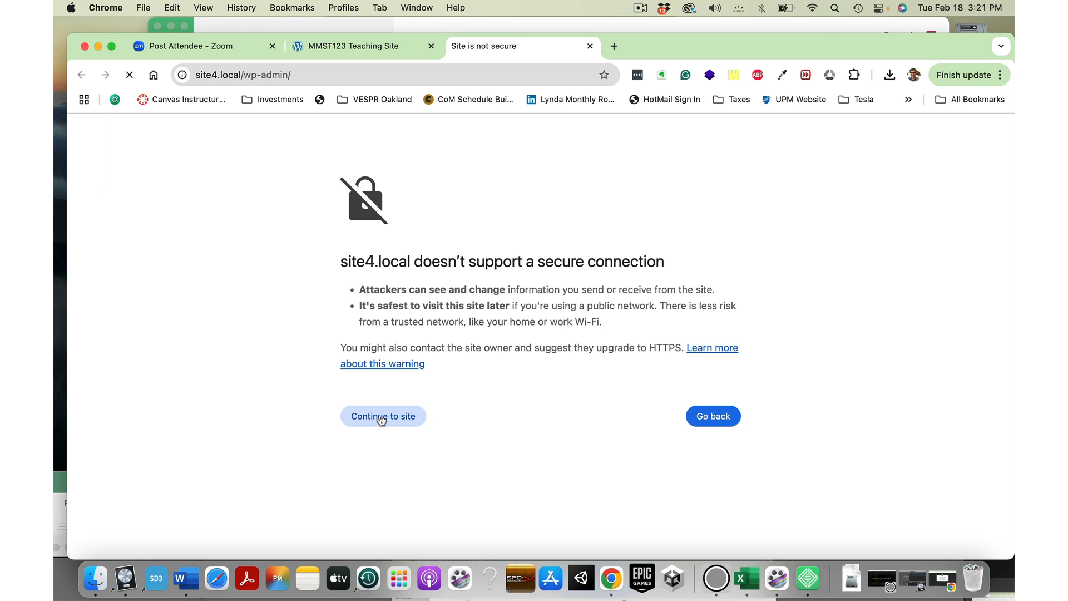
Step: Log in as admin and dismiss Chrome's breach warning and save-password offer
{"action": "type", "text": "admin"}
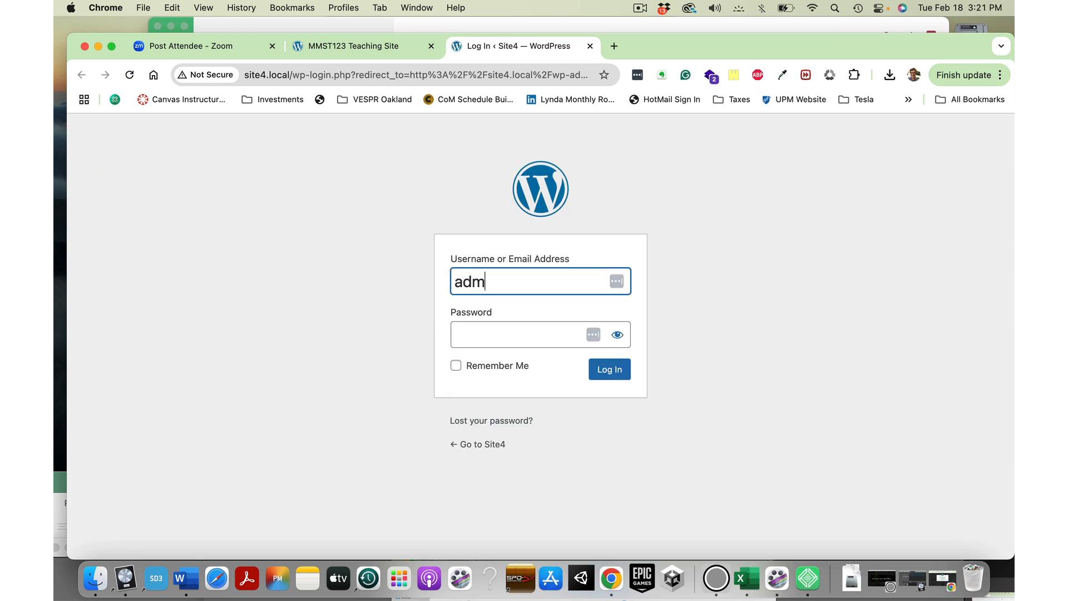
{"action": "left_click", "coordinate": [467, 335]}
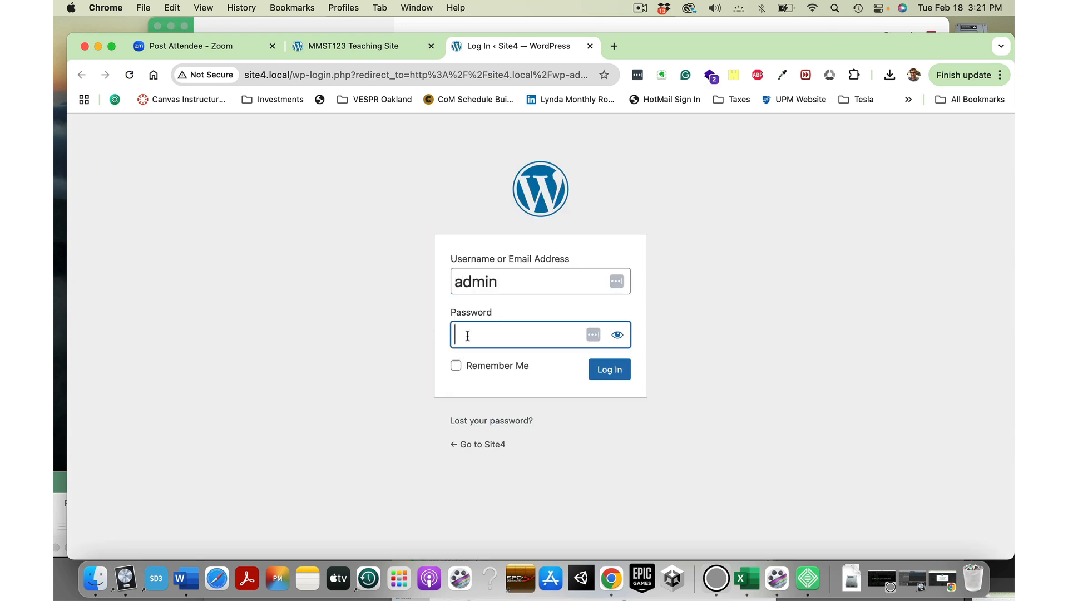
{"action": "type", "text": "******"}
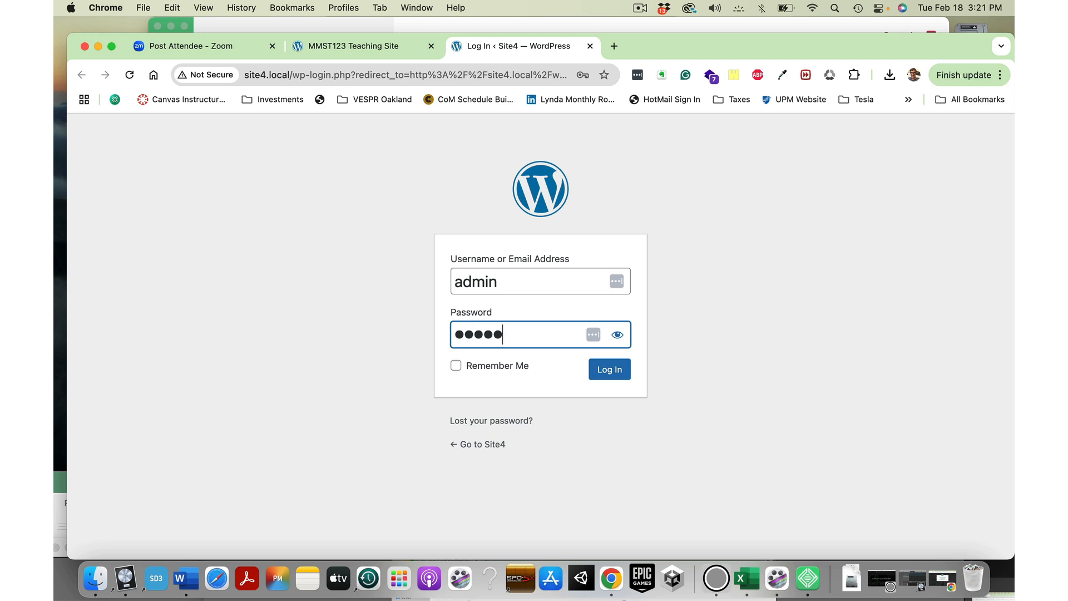
{"action": "left_click", "coordinate": [593, 369]}
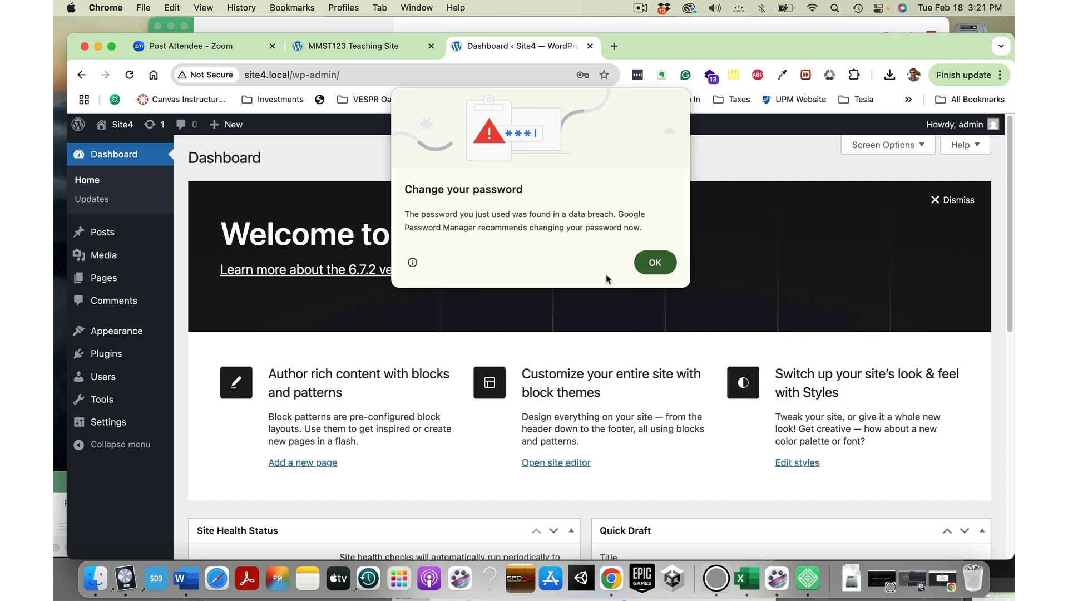
{"action": "left_click", "coordinate": [656, 264]}
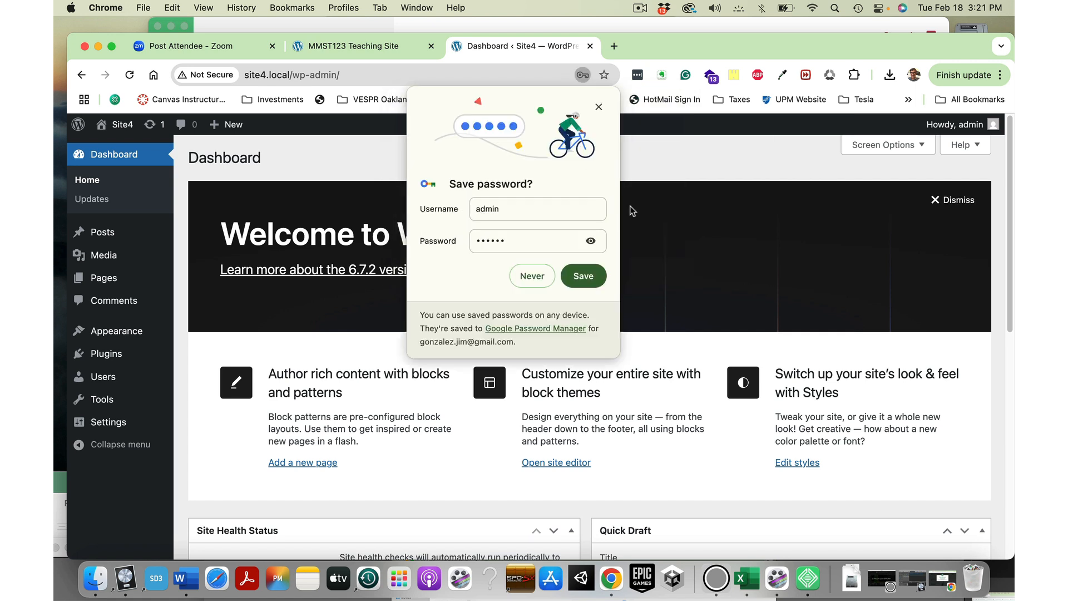
{"action": "left_click", "coordinate": [598, 107]}
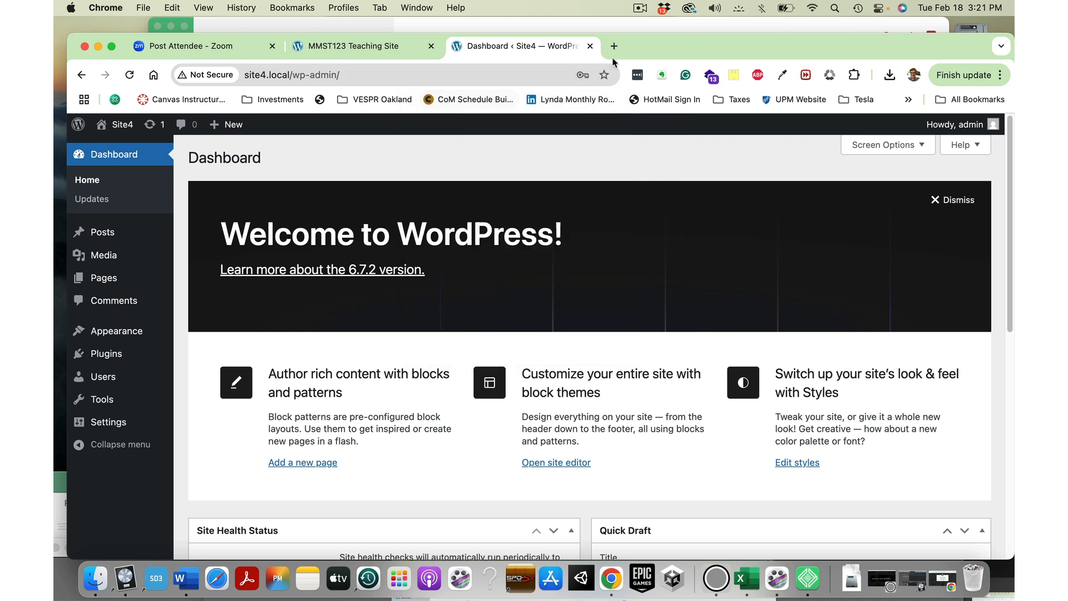
Step: Stop Site4 in Local
{"action": "left_click_drag", "start_coordinate": [662, 38], "coordinate": [660, 22]}
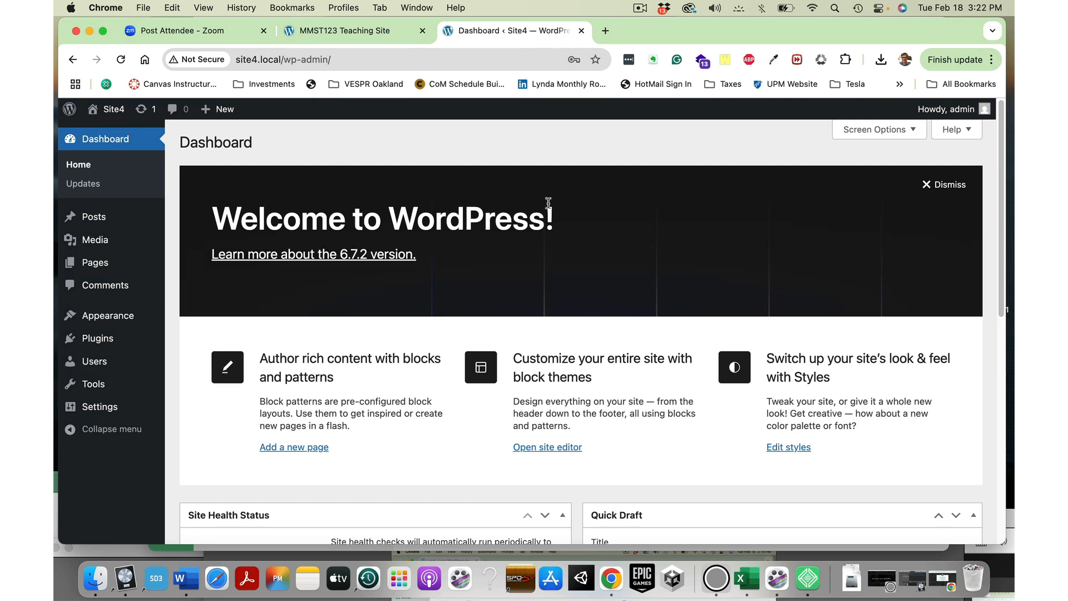
{"action": "left_click_drag", "start_coordinate": [750, 37], "coordinate": [808, 126]}
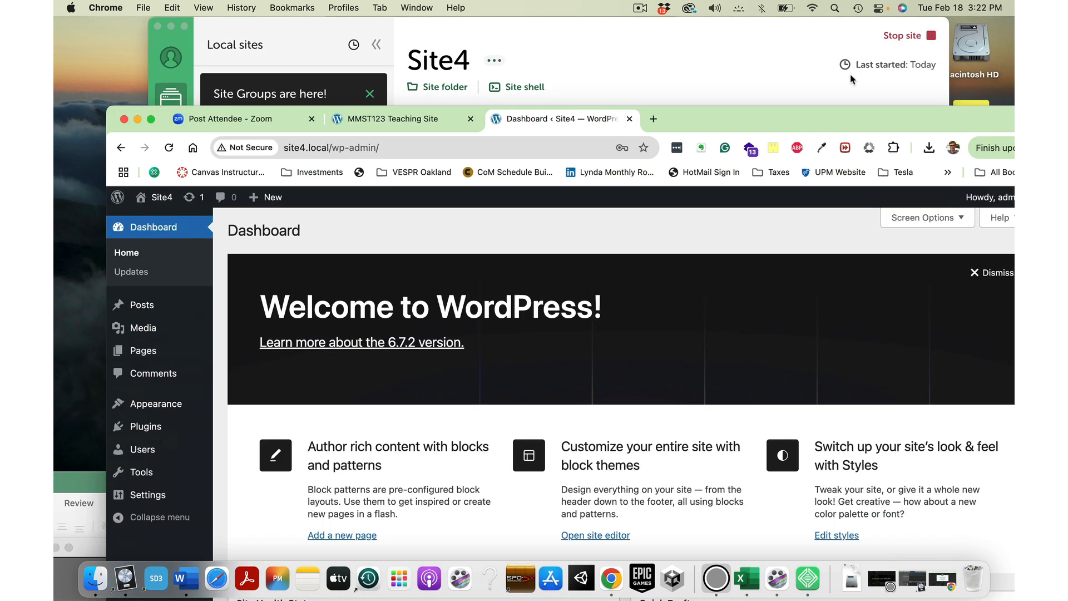
{"action": "left_click", "coordinate": [900, 40]}
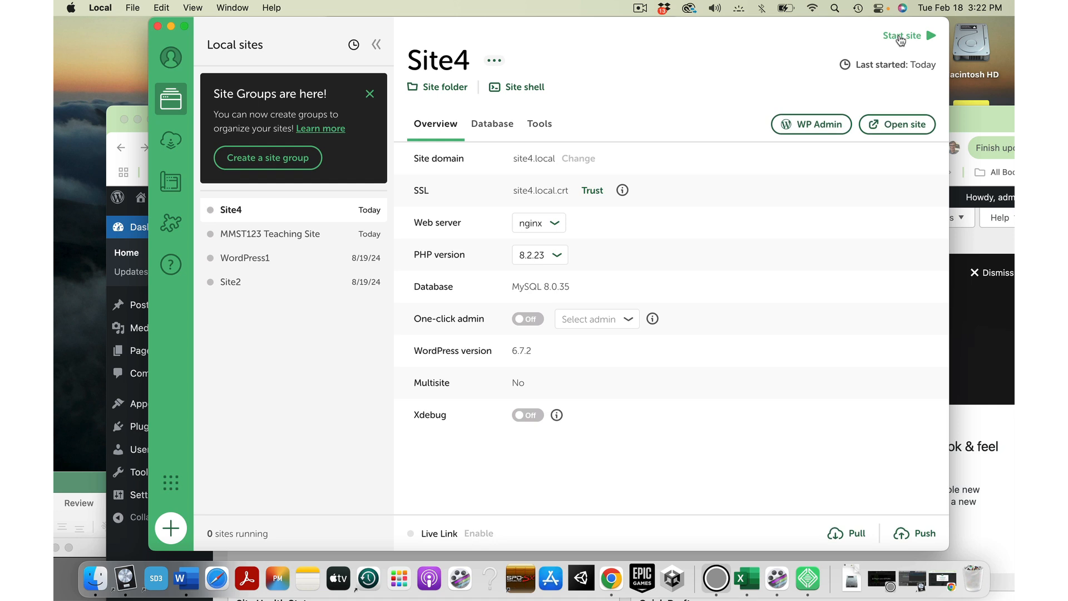
Step: Reload Site4's dashboard to see the 502 error, then return to Local
{"action": "left_click", "coordinate": [976, 118]}
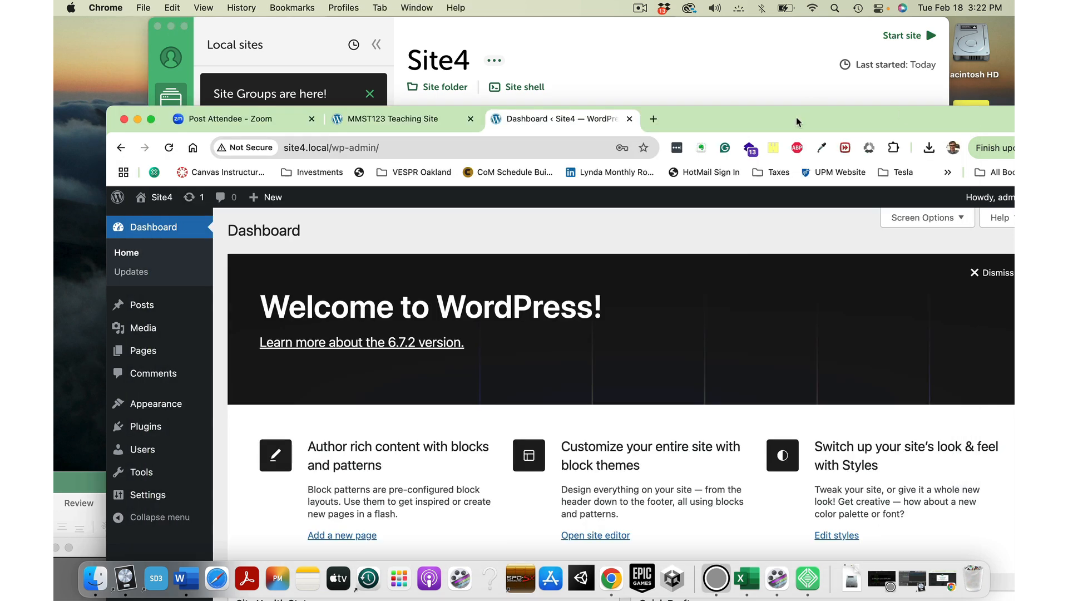
{"action": "left_click_drag", "start_coordinate": [795, 117], "coordinate": [792, 39]}
{"action": "left_click", "coordinate": [162, 75]}
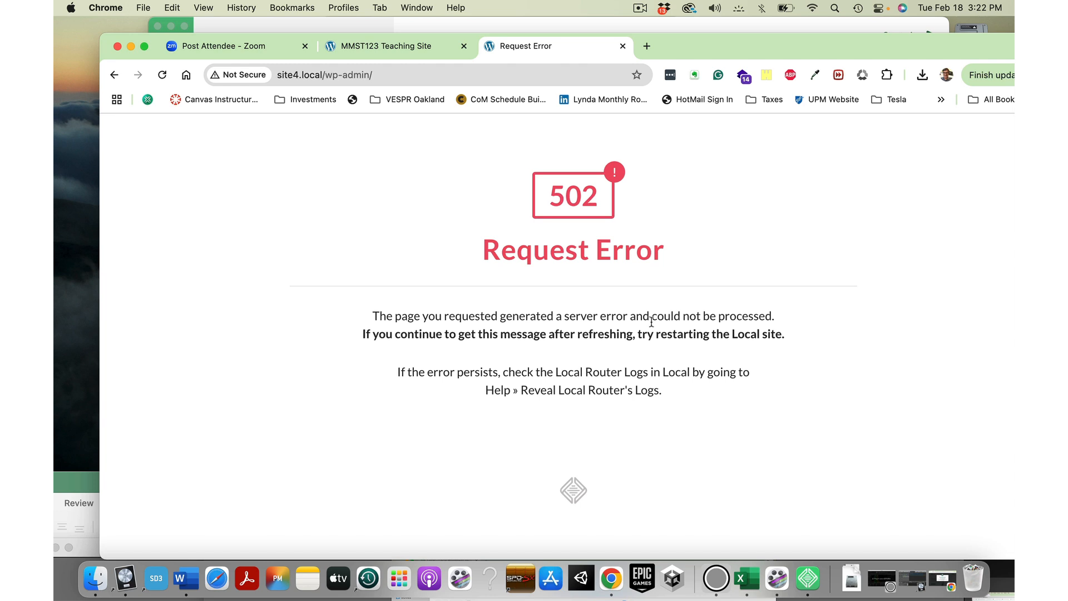
{"action": "left_click_drag", "start_coordinate": [730, 49], "coordinate": [670, 485]}
{"action": "left_click", "coordinate": [701, 43]}
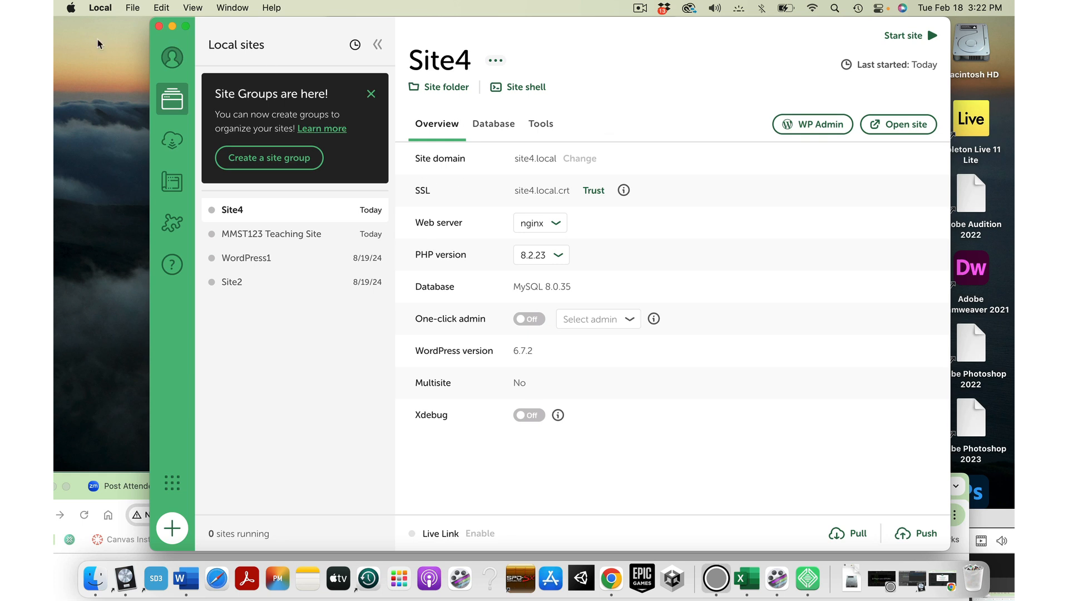
Step: Quit Local from its application menu
{"action": "left_click", "coordinate": [91, 13]}
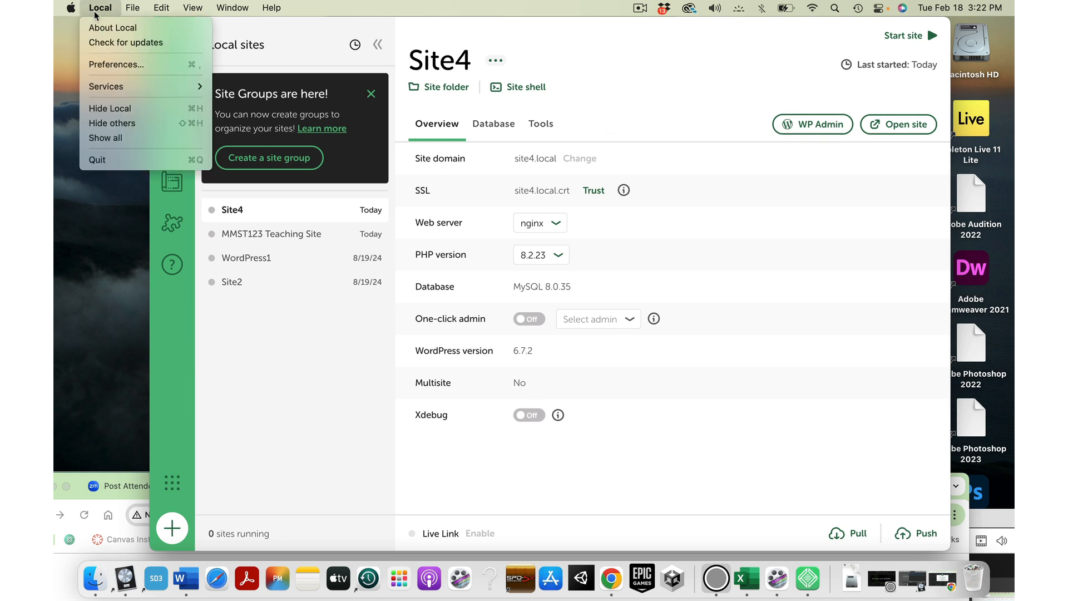
{"action": "left_click", "coordinate": [102, 160]}
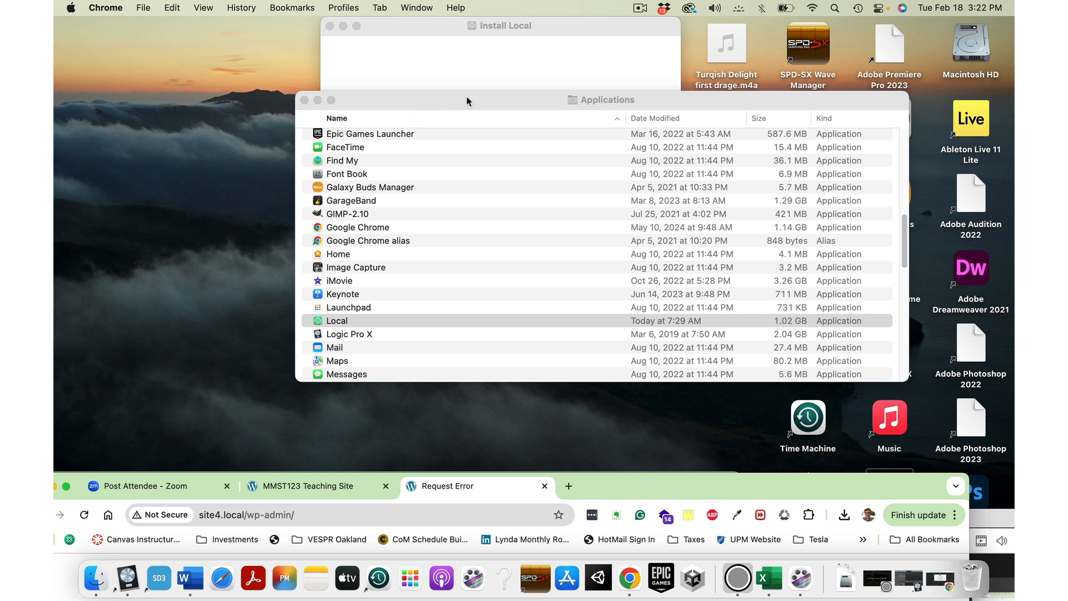
Step: Copy Local from the Install Local disk into Applications, then close and eject the disk
{"action": "left_click_drag", "start_coordinate": [467, 100], "coordinate": [225, 113]}
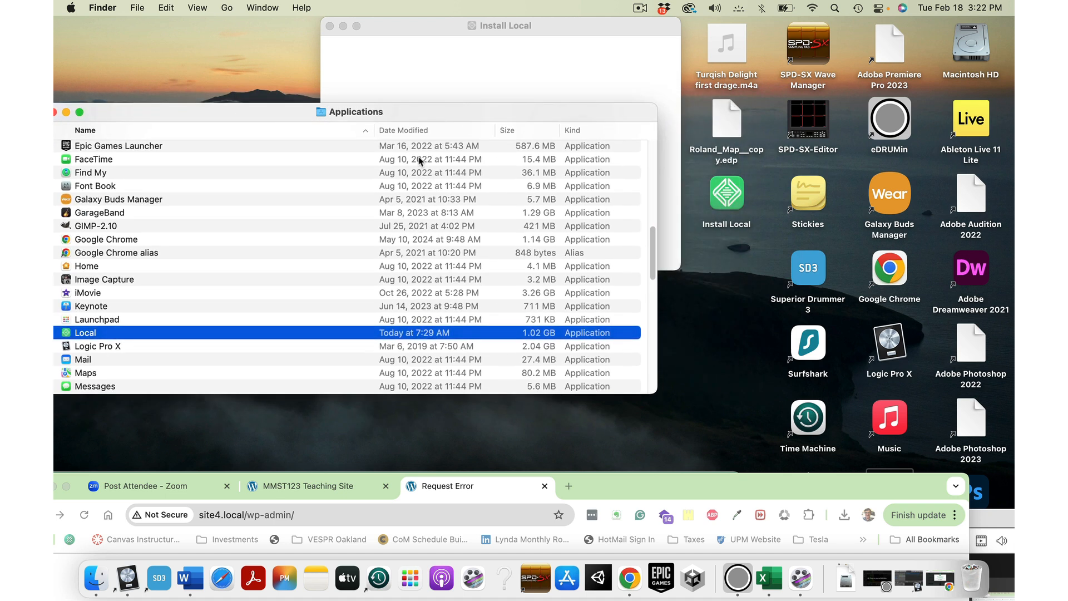
{"action": "left_click", "coordinate": [729, 205]}
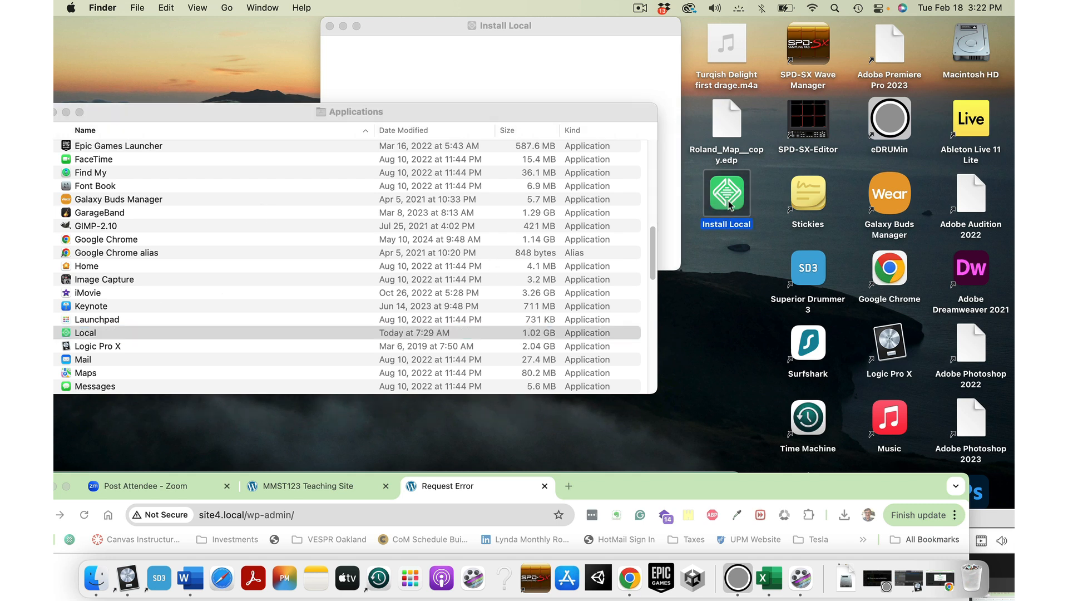
{"action": "double_click", "coordinate": [729, 204]}
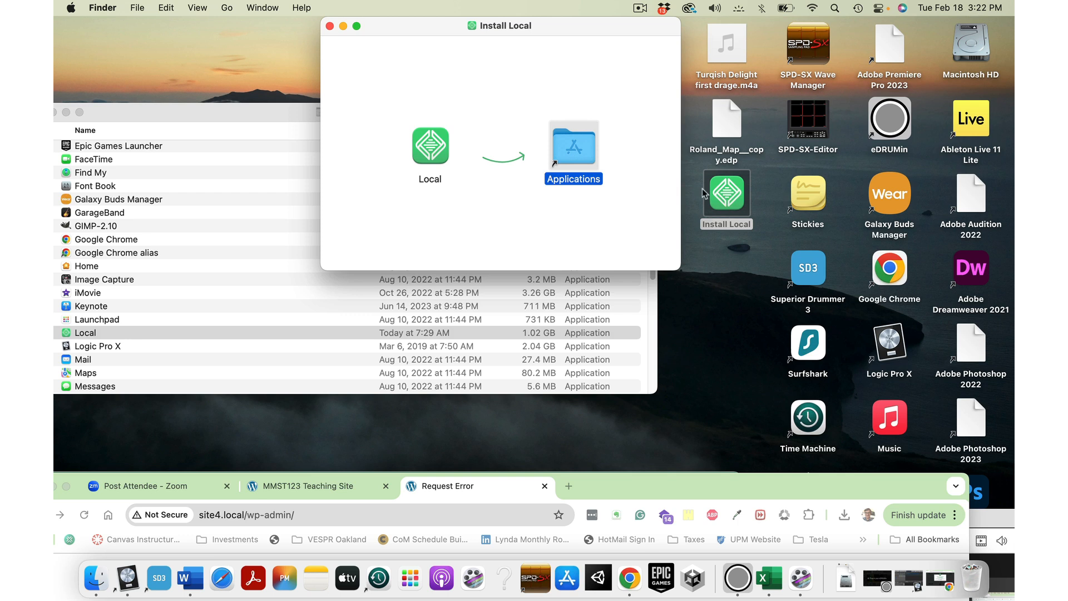
{"action": "left_click_drag", "start_coordinate": [797, 476], "coordinate": [423, 370]}
{"action": "left_click_drag", "start_coordinate": [430, 150], "coordinate": [980, 588]}
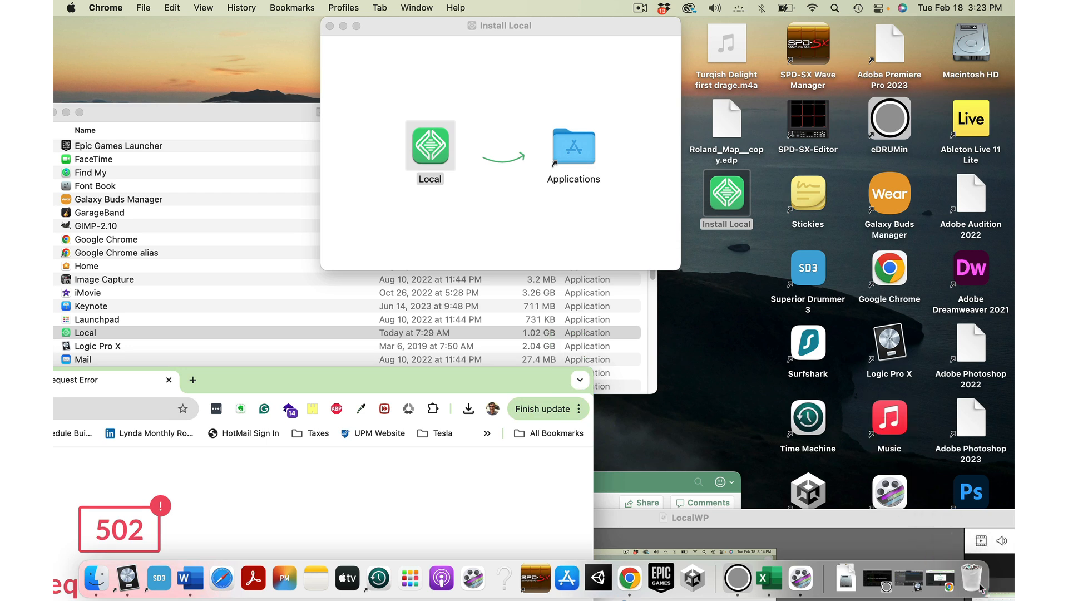
{"action": "left_click_drag", "start_coordinate": [432, 146], "coordinate": [566, 200]}
{"action": "left_click", "coordinate": [330, 26]}
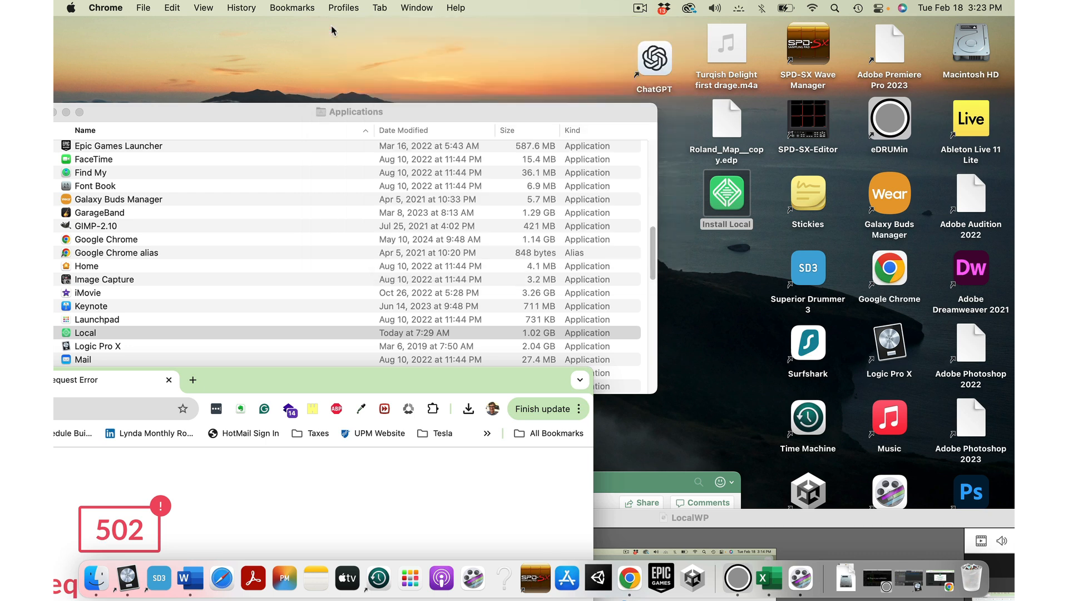
{"action": "left_click_drag", "start_coordinate": [733, 192], "coordinate": [971, 579]}
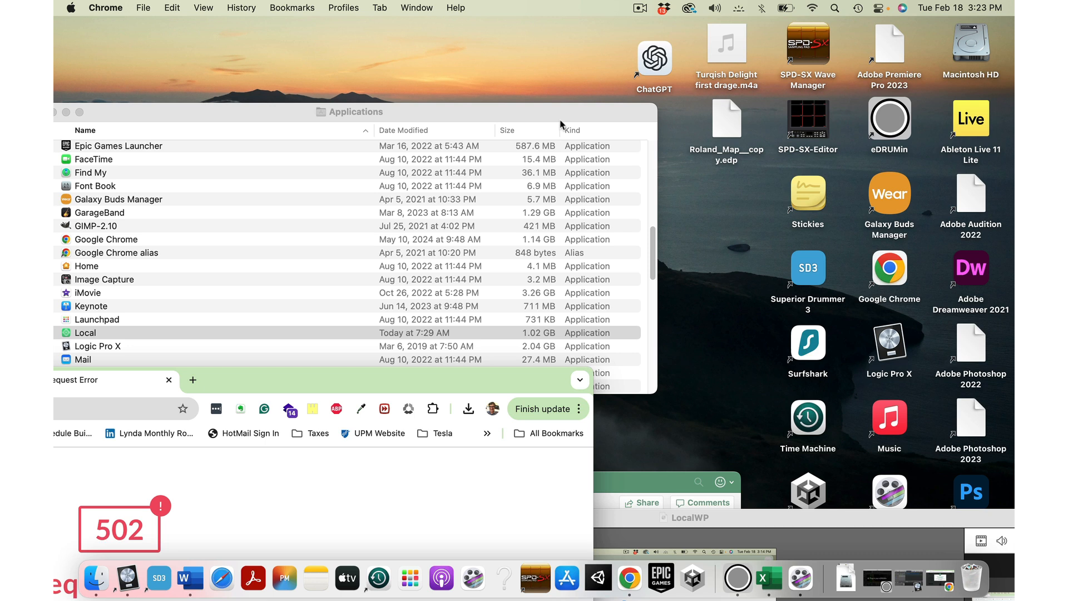
Step: Make an alias of the Local app in Applications and move it toward the desktop
{"action": "left_click_drag", "start_coordinate": [560, 116], "coordinate": [733, 84]}
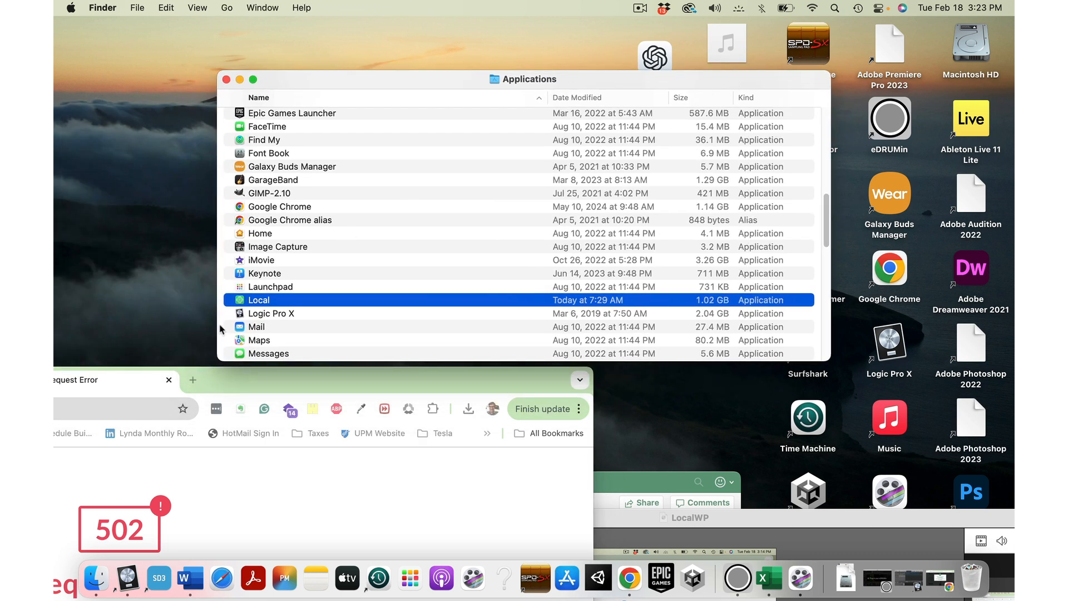
{"action": "right_click", "coordinate": [240, 300]}
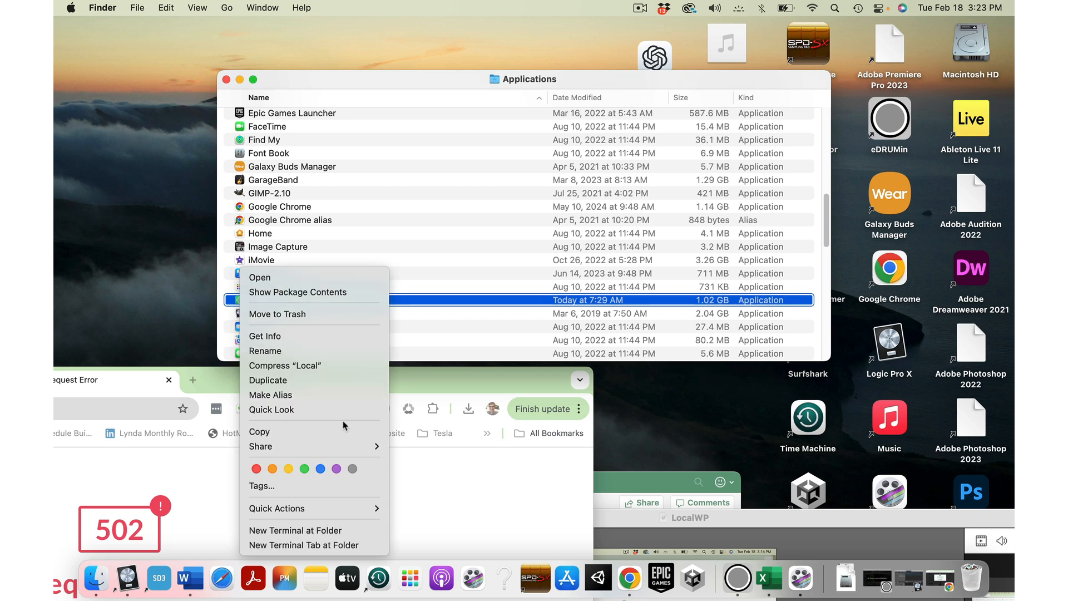
{"action": "left_click", "coordinate": [295, 395]}
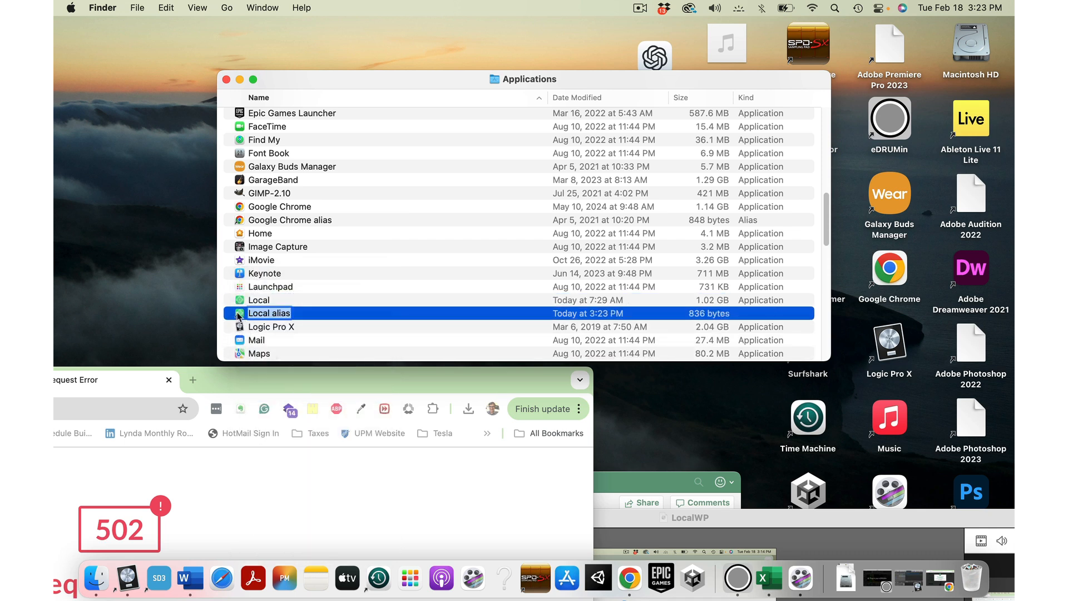
{"action": "left_click_drag", "start_coordinate": [241, 315], "coordinate": [303, 368]}
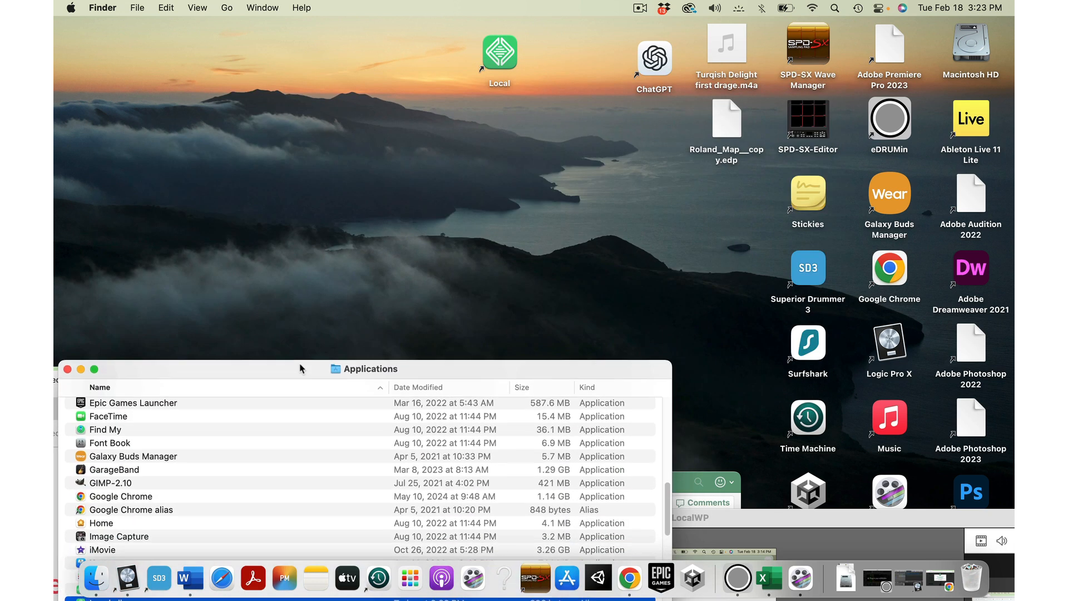
Step: Place the Local alias on the desktop, relaunch Local from it, and select MMST123 Teaching Site
{"action": "left_click_drag", "start_coordinate": [502, 53], "coordinate": [656, 127]}
{"action": "double_click", "coordinate": [656, 128]}
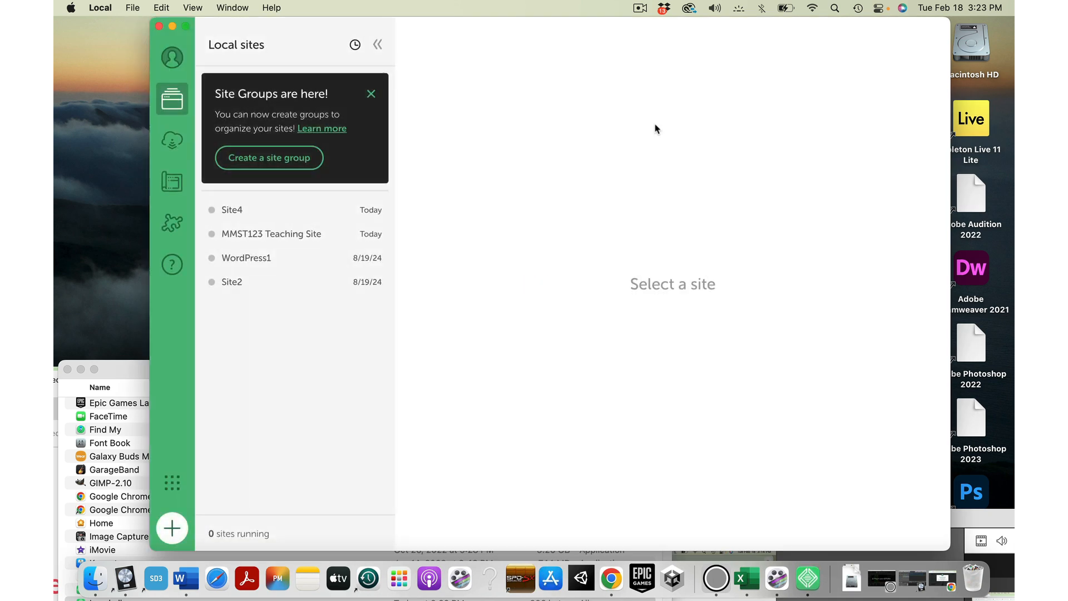
{"action": "left_click", "coordinate": [296, 236]}
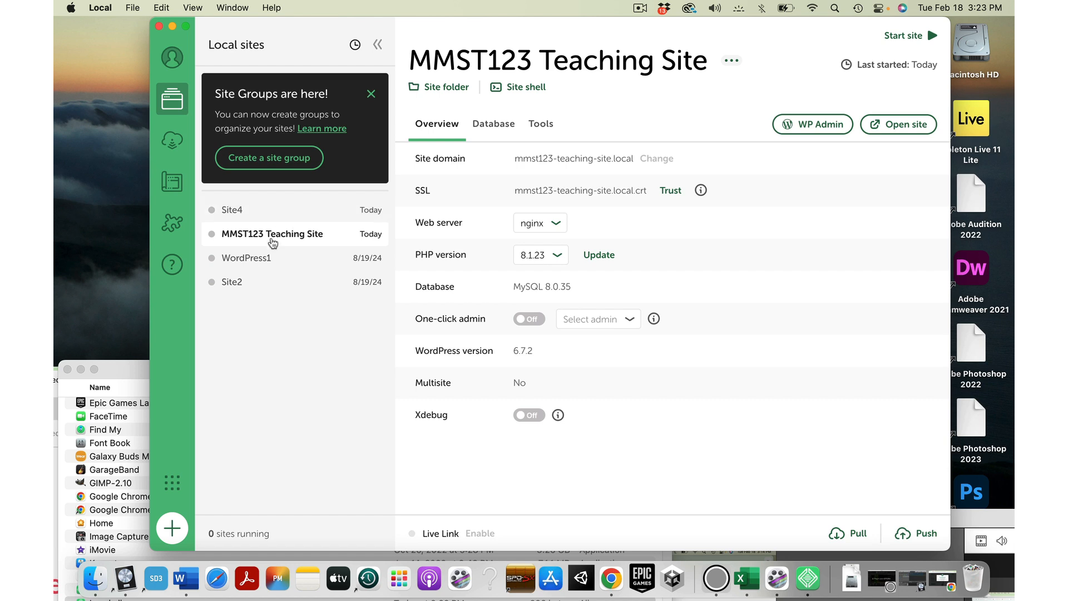